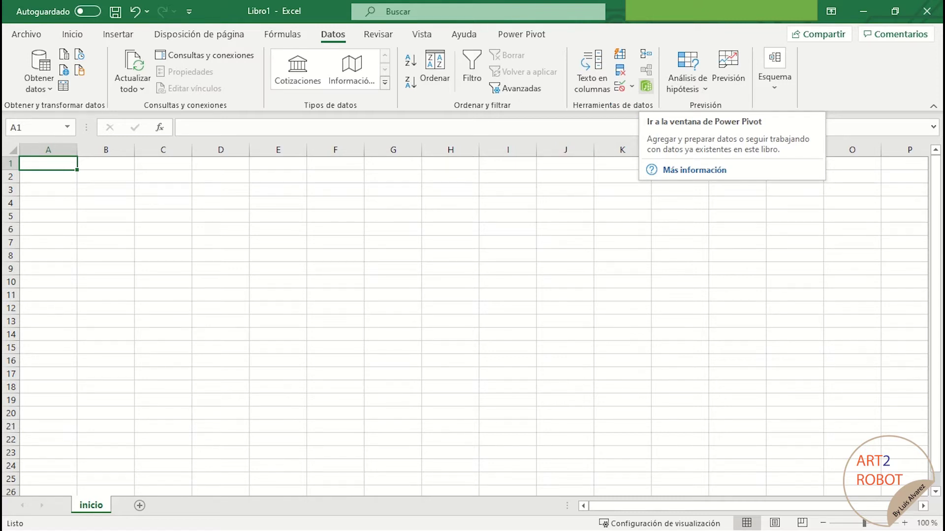
# Step: Open the Power Pivot window and look over its design and advanced options
pyautogui.click(646, 86)
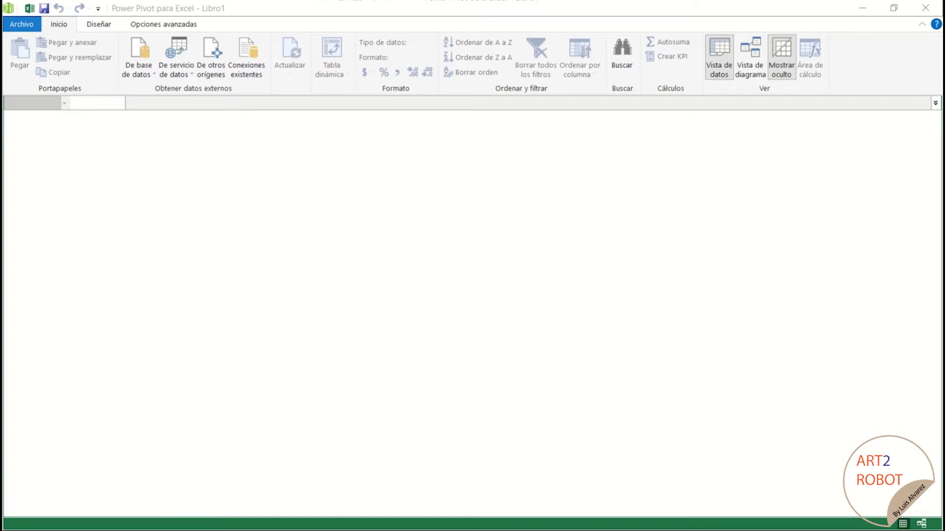
pyautogui.click(98, 24)
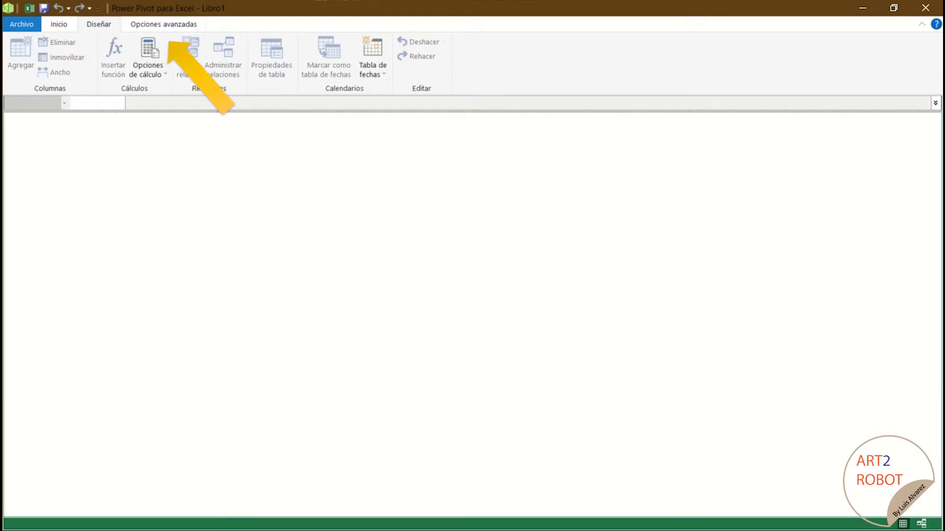
pyautogui.click(163, 24)
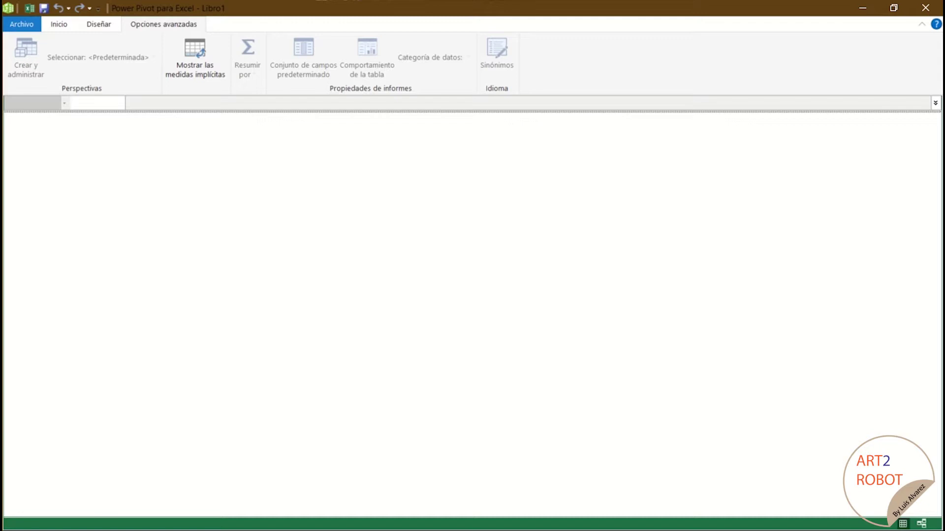
pyautogui.click(59, 24)
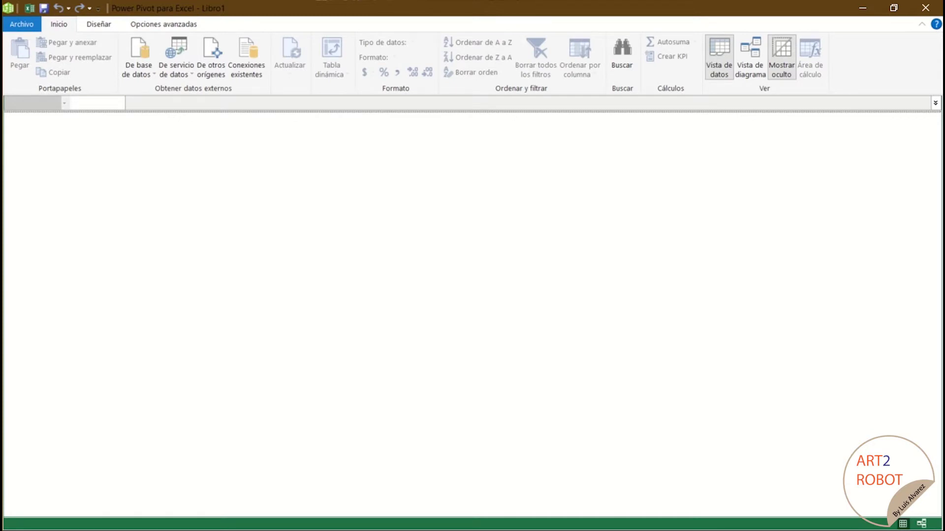
# Step: Examine the external data sources offered: databases, data services, other sources and existing connections
pyautogui.click(138, 69)
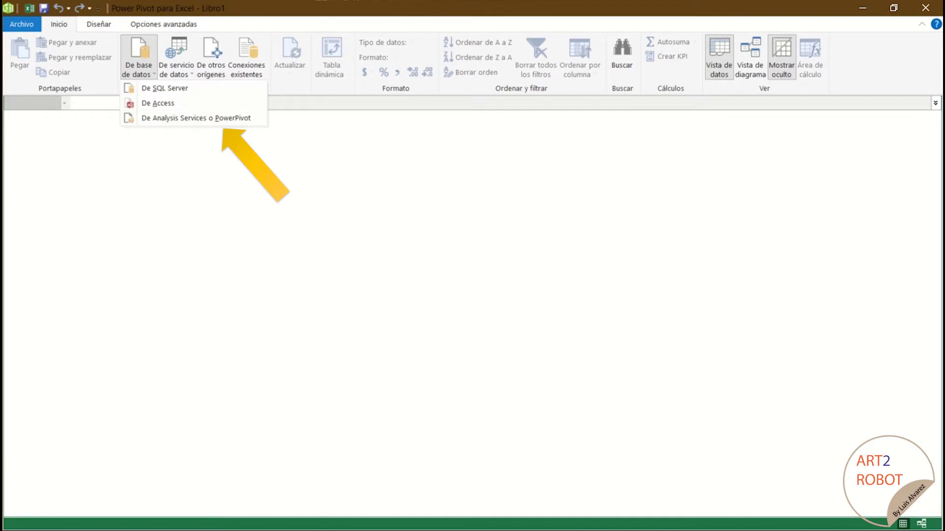
pyautogui.click(176, 69)
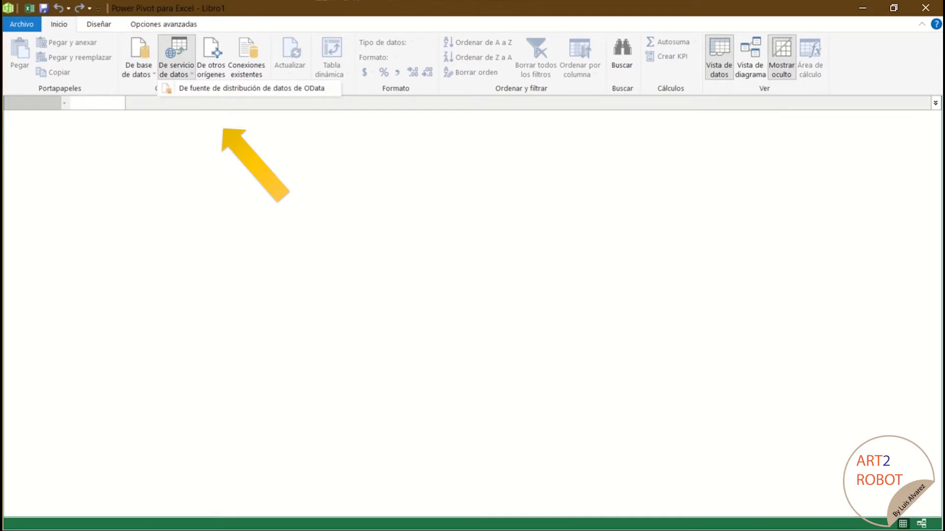
pyautogui.click(211, 69)
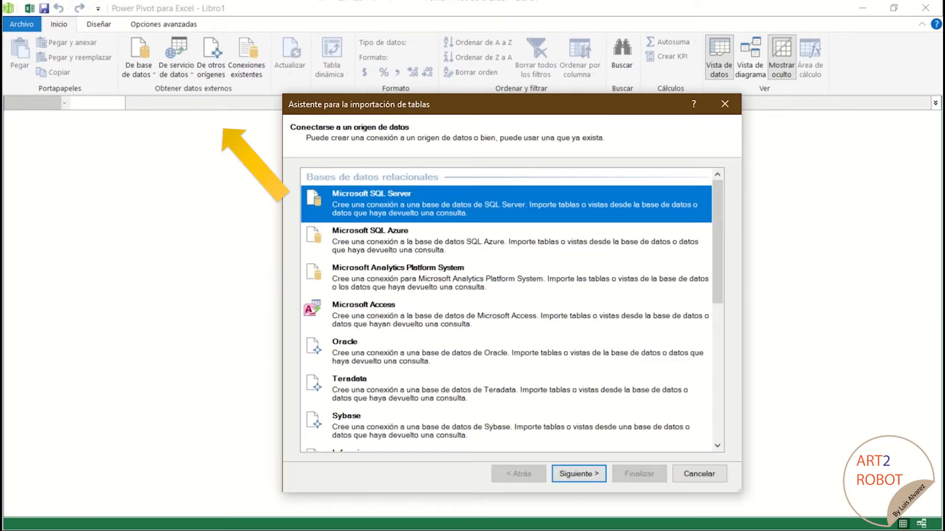
pyautogui.click(725, 103)
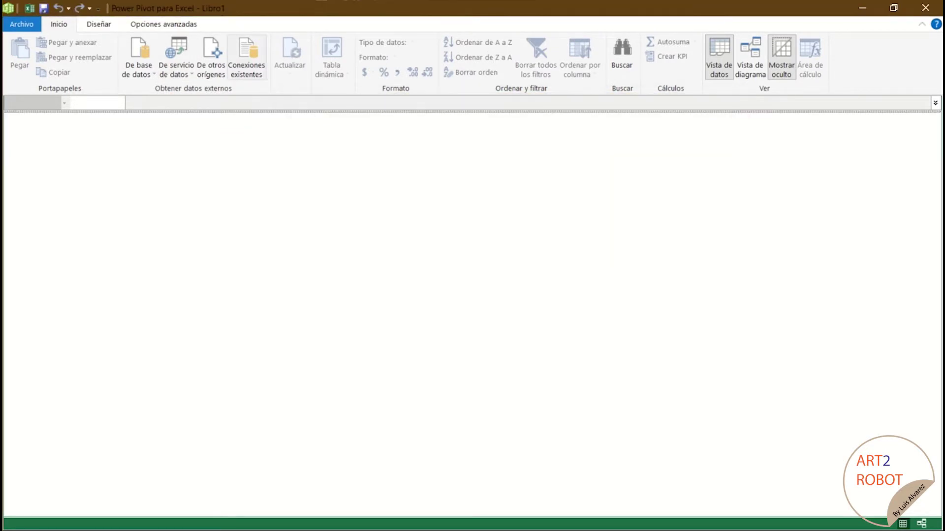
pyautogui.click(246, 57)
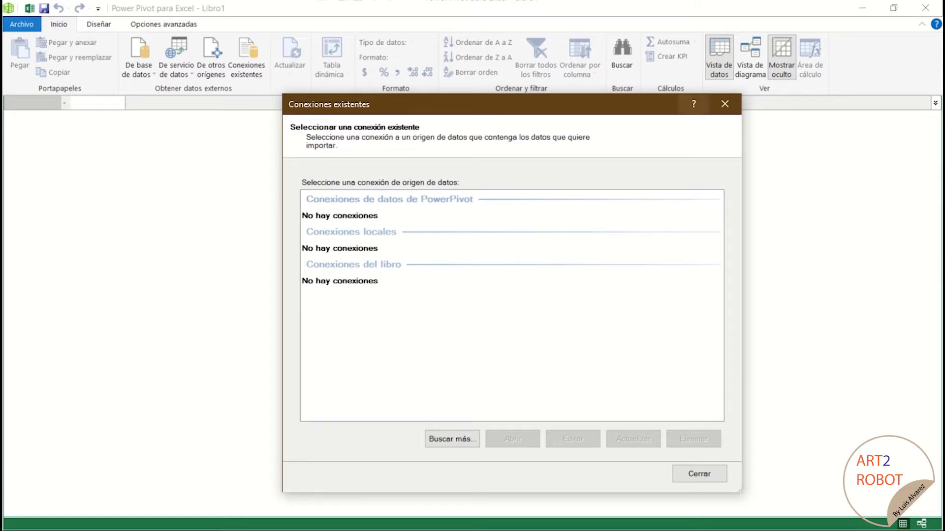
pyautogui.click(724, 104)
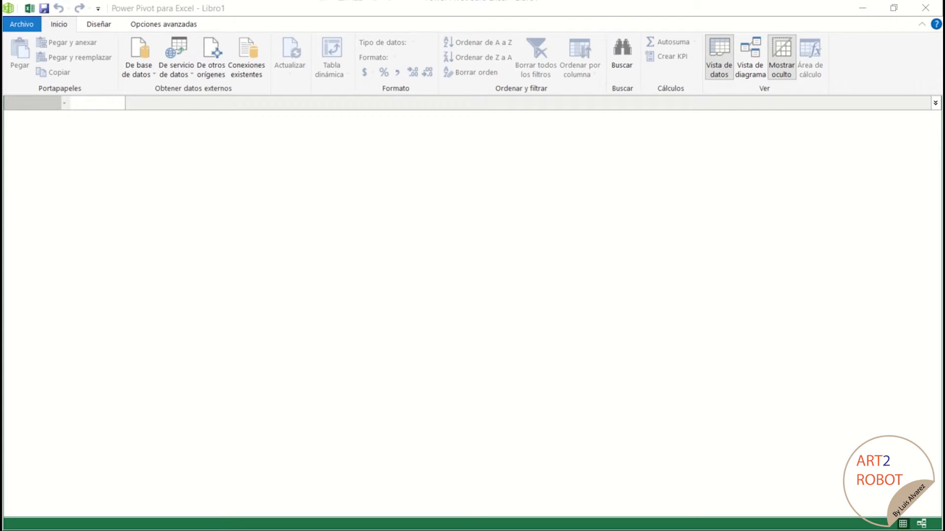
# Step: Start a table import from SQL Server and name the connection "Mi conexión"
pyautogui.click(139, 57)
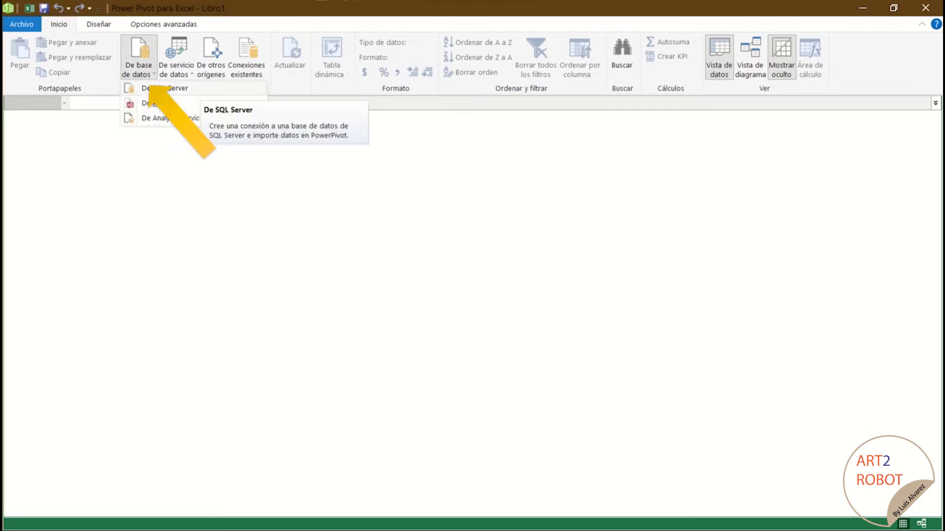
pyautogui.click(163, 89)
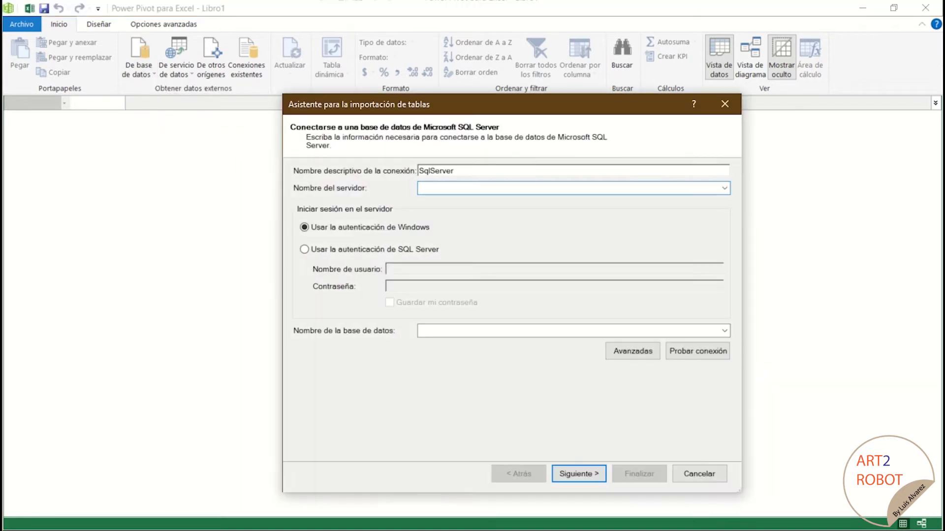
pyautogui.hotkey('shift', 'Tab')
pyautogui.write('Mi conexion')
pyautogui.press('BackSpace')
pyautogui.press('BackSpace')
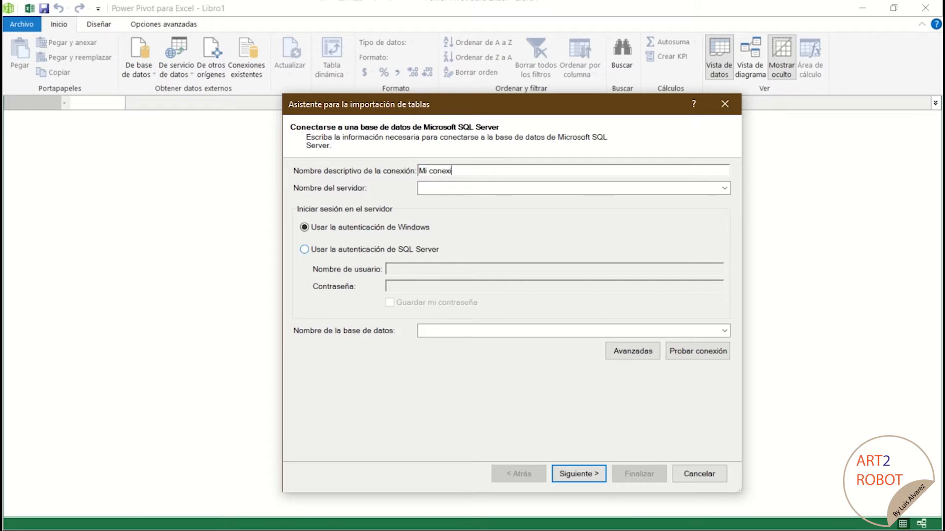
pyautogui.write('ón')
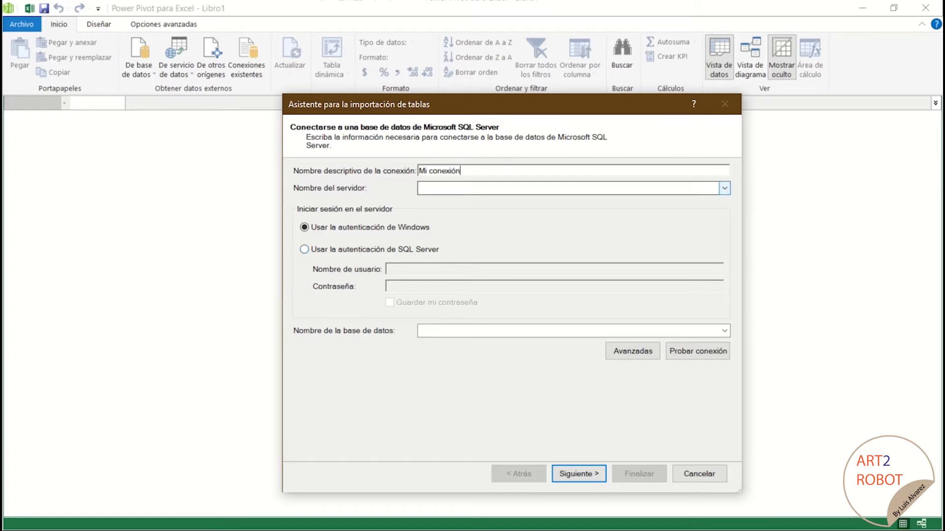
# Step: Connect to the server DESKTOP-G7HPPM0\SQLSERVER and its database BasesDeDatos2, and continue the import wizard
pyautogui.click(724, 188)
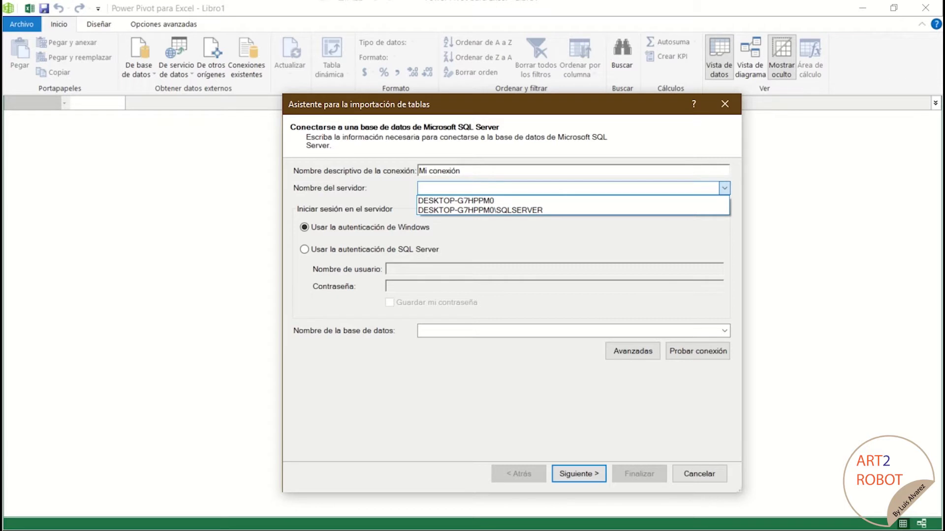
pyautogui.click(480, 210)
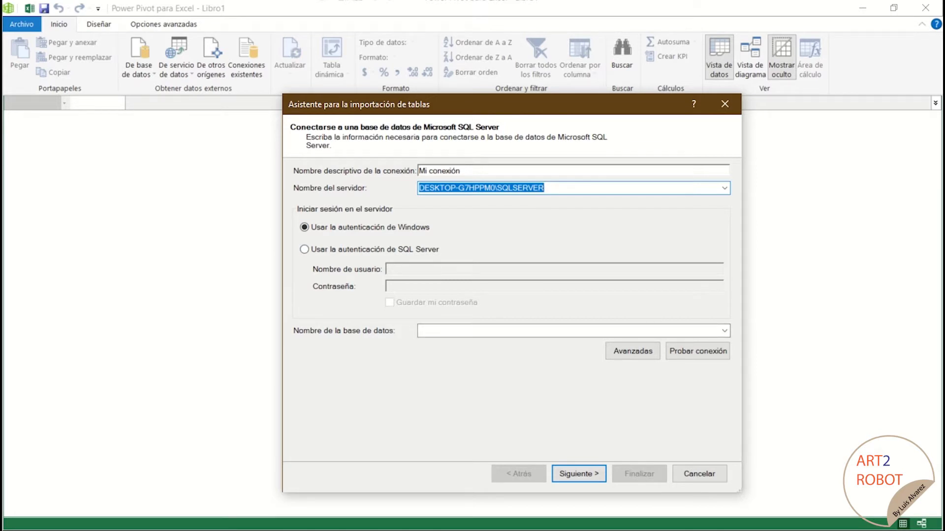
pyautogui.click(724, 331)
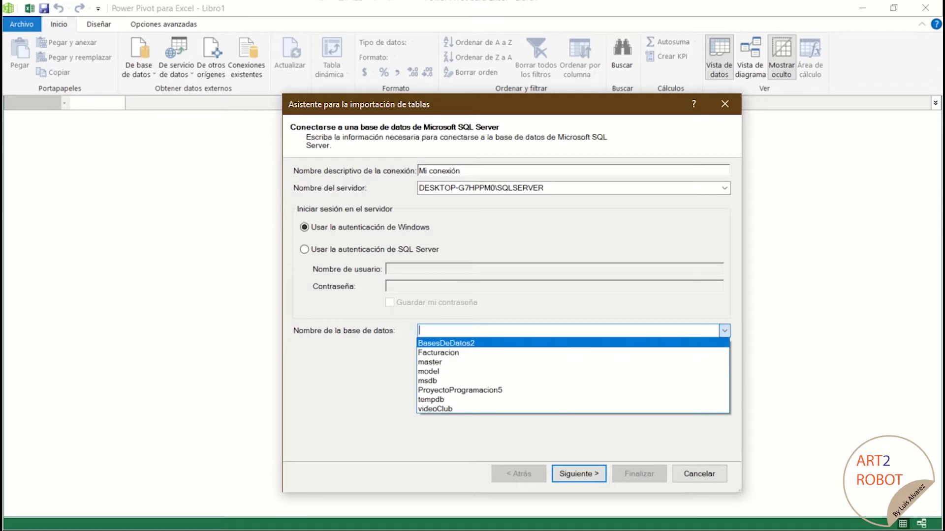
pyautogui.click(446, 343)
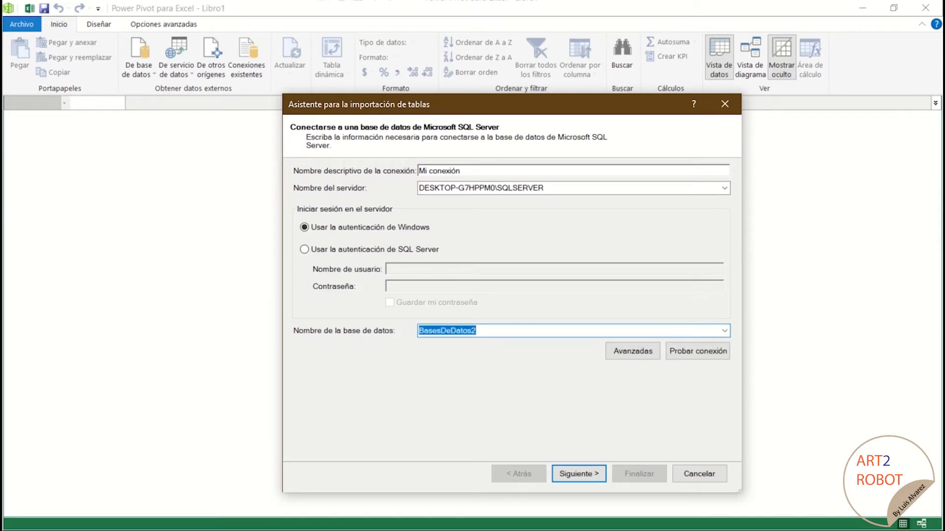
pyautogui.click(576, 470)
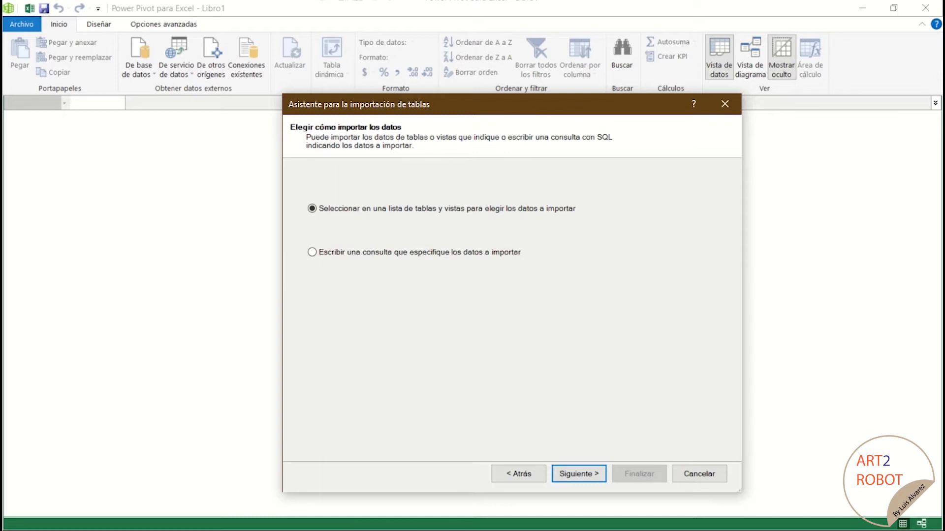
# Step: Choose to pick the data to import from a list of tables and views, and continue
pyautogui.click(312, 252)
pyautogui.click(312, 208)
pyautogui.click(573, 473)
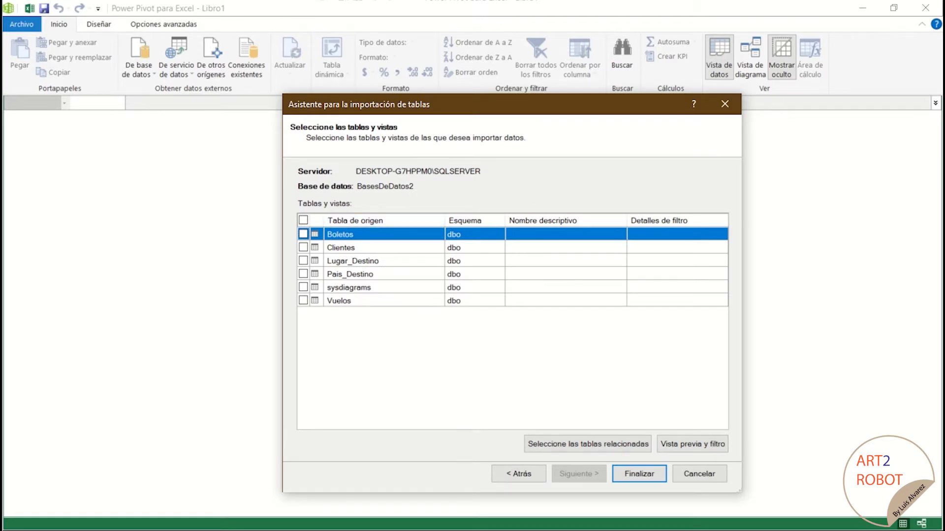
# Step: Import all the listed tables: Boletos, Clientes, Lugar_Destino, Pais_Destino, sysdiagrams and Vuelos, and close the import wizard
pyautogui.click(303, 248)
pyautogui.click(303, 261)
pyautogui.click(303, 287)
pyautogui.click(303, 300)
pyautogui.click(304, 221)
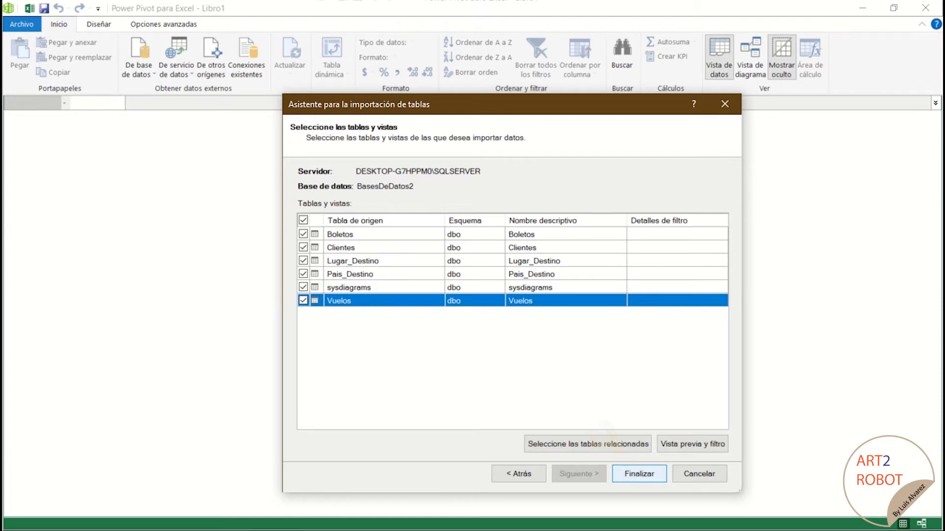
pyautogui.click(613, 473)
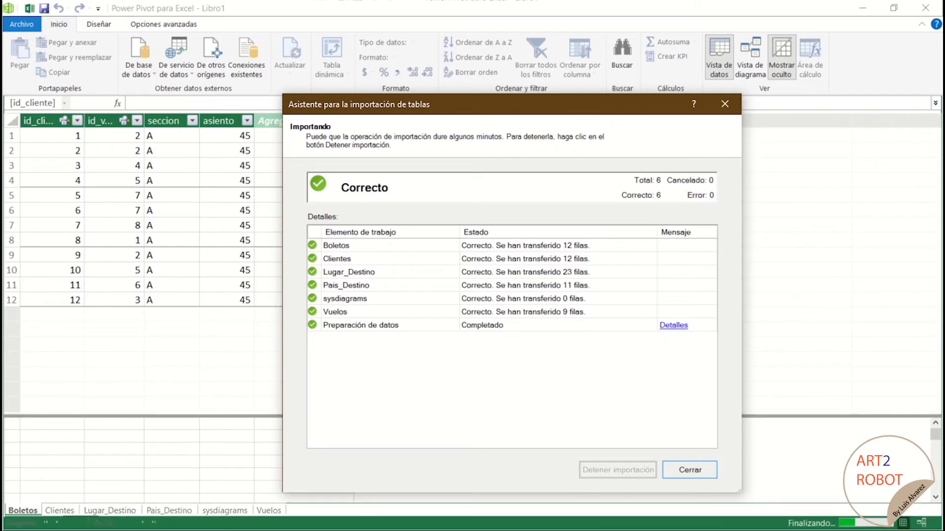
pyautogui.press('Return')
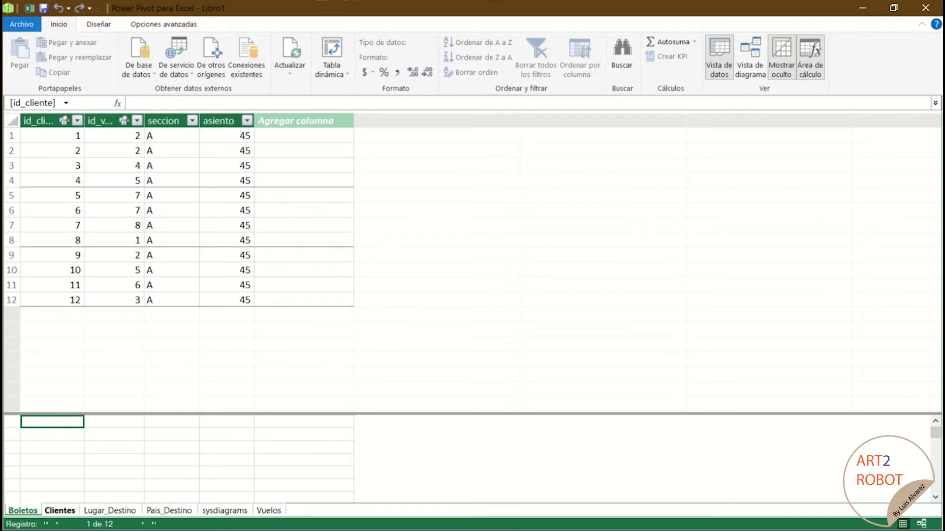
# Step: Look through the imported tables from Clientes to Vuelos and return to Boletos
pyautogui.click(59, 510)
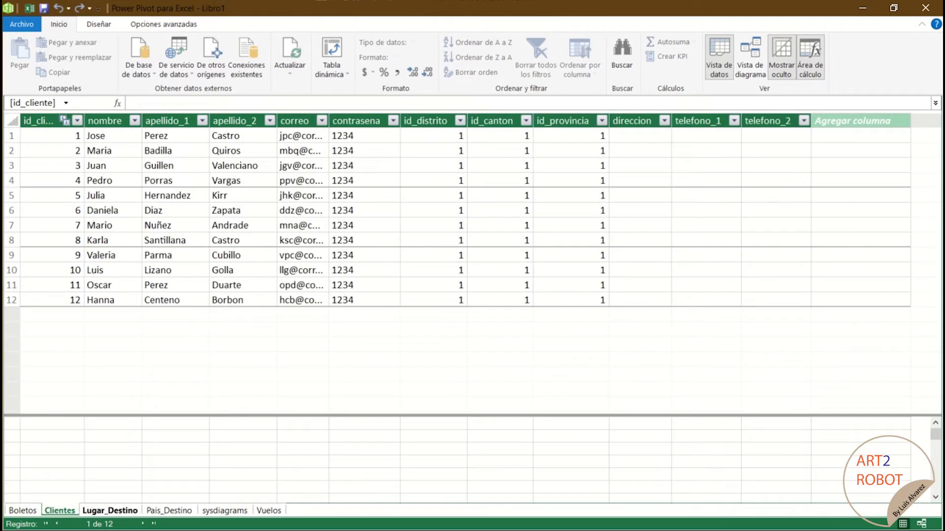
pyautogui.click(110, 511)
pyautogui.click(168, 511)
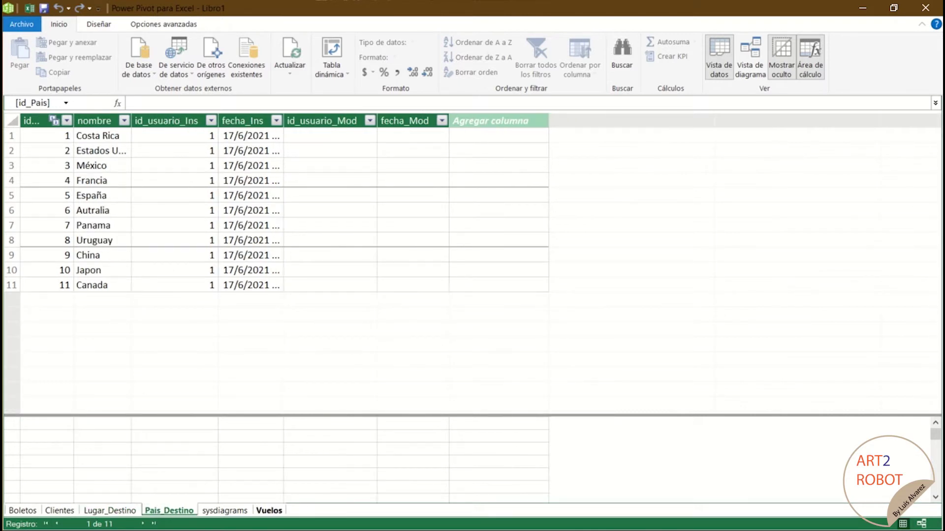
pyautogui.click(225, 511)
pyautogui.click(269, 511)
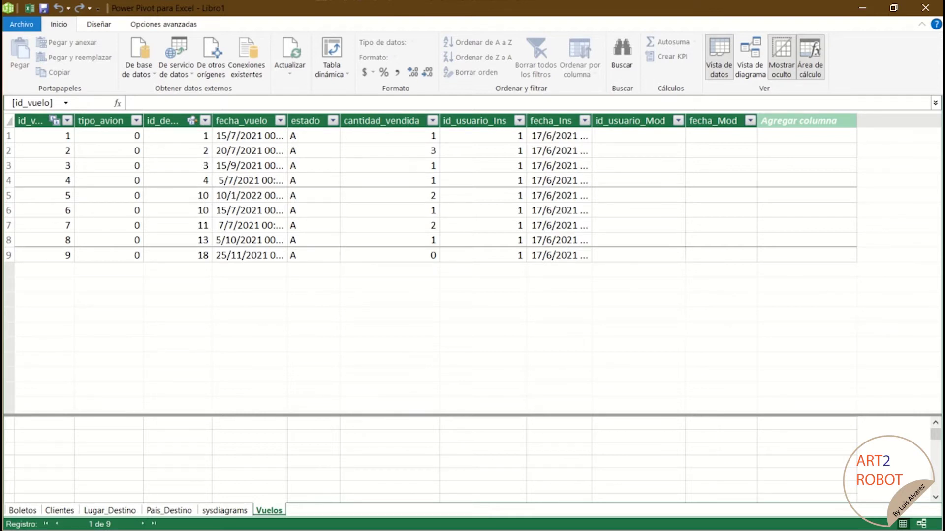
pyautogui.click(23, 511)
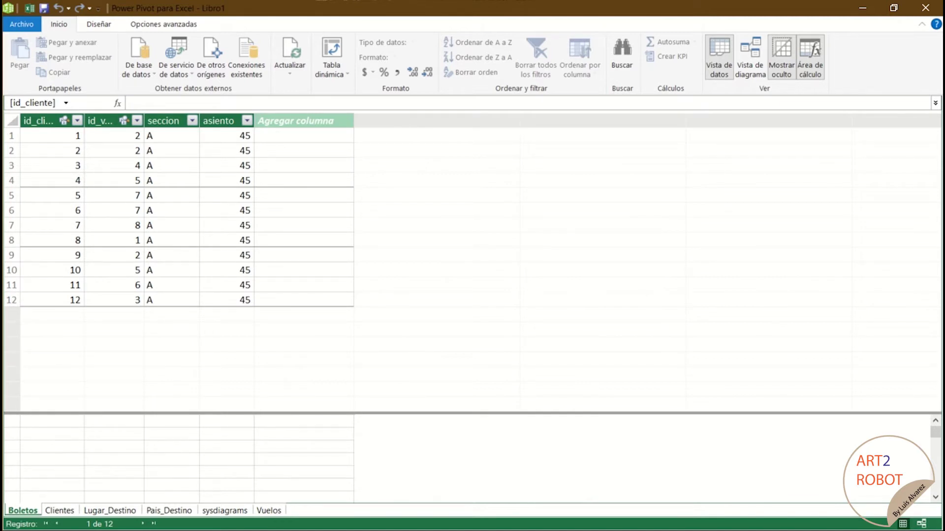
# Step: Widen the id_cliente, id_vuelo and seccion columns of the Boletos table so their headers are fully readable
pyautogui.click(38, 121)
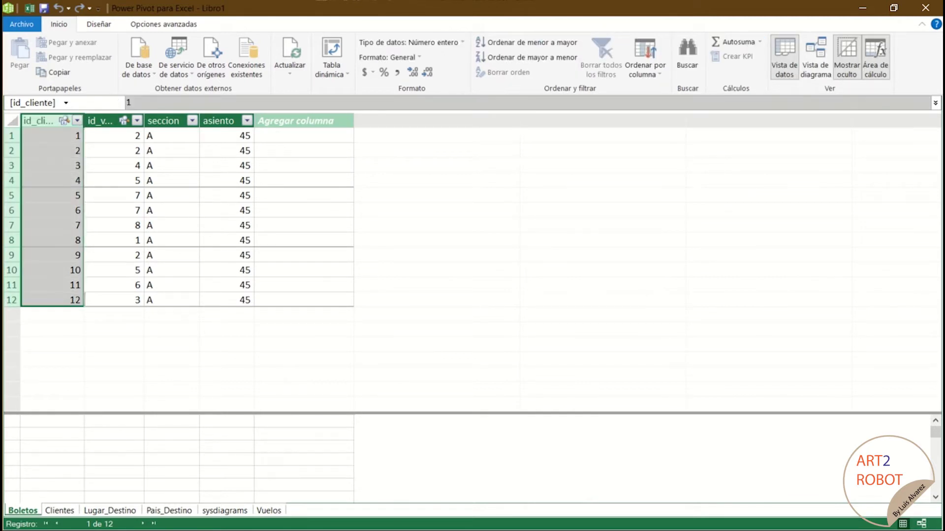
pyautogui.click(84, 121)
pyautogui.moveTo(84, 122); pyautogui.dragTo(122, 121)
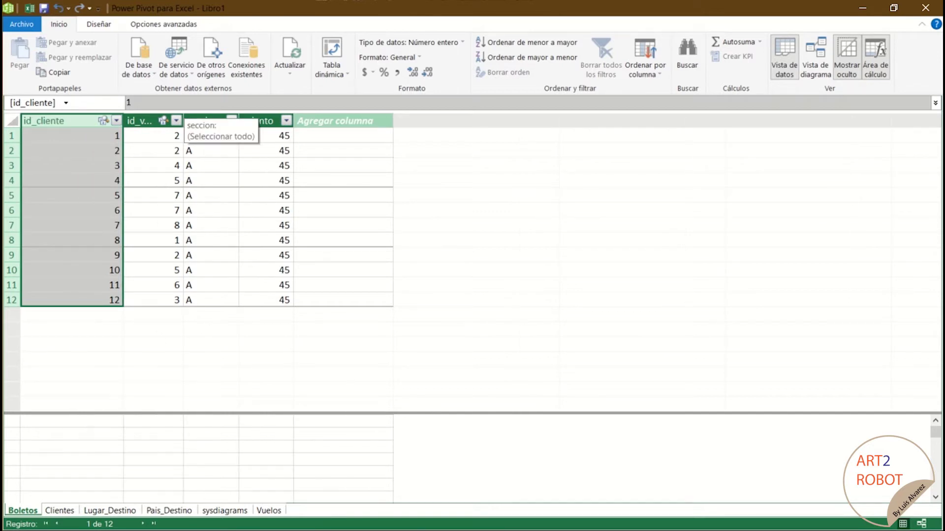
pyautogui.moveTo(183, 121); pyautogui.dragTo(334, 121)
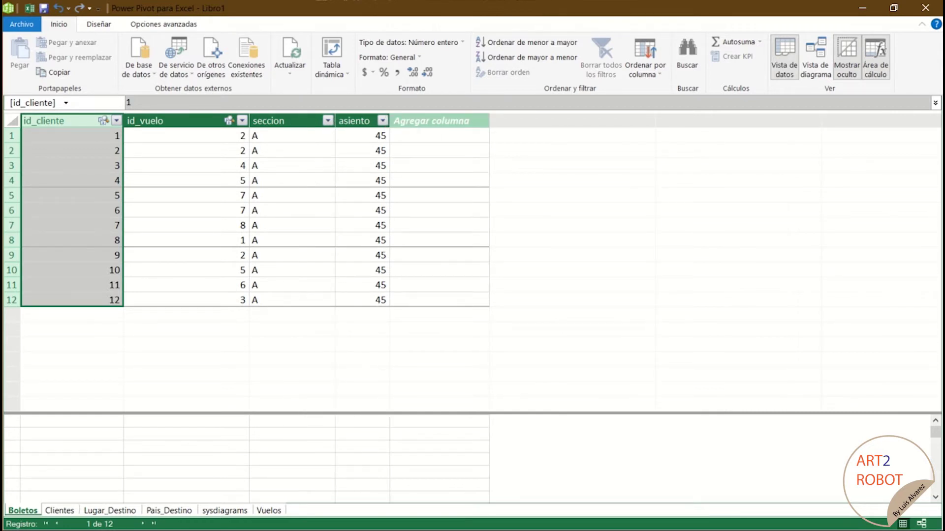
# Step: Inspect the id_vuelo, seccion and asiento columns of the Boletos table one by one
pyautogui.click(172, 121)
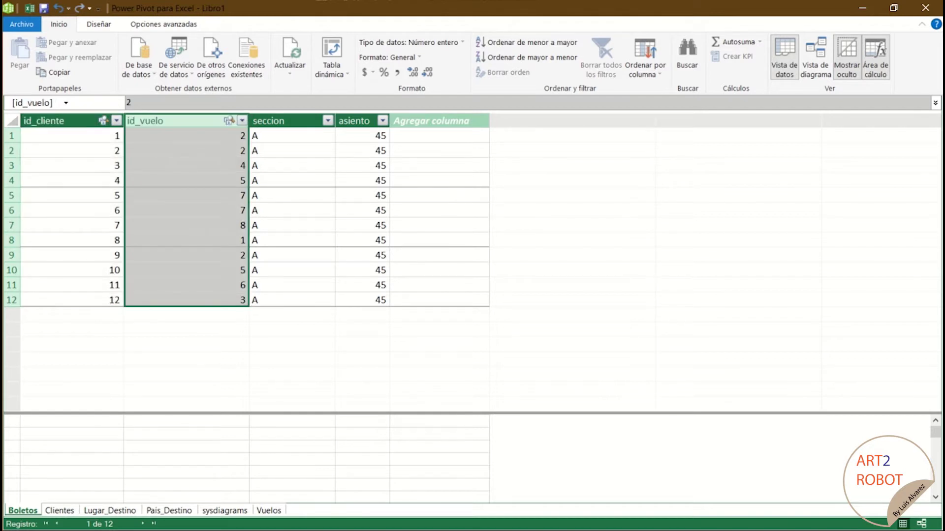
pyautogui.click(285, 121)
pyautogui.click(356, 121)
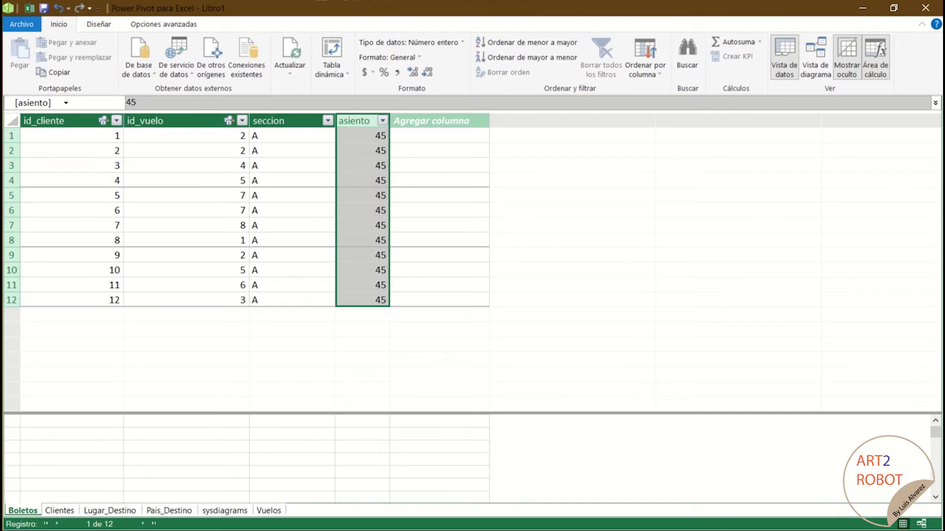
# Step: Review the Lugar_Destino, Clientes, Boletos, Pais_Destino and sysdiagrams tables, and switch the model to diagram view
pyautogui.click(109, 511)
pyautogui.click(59, 510)
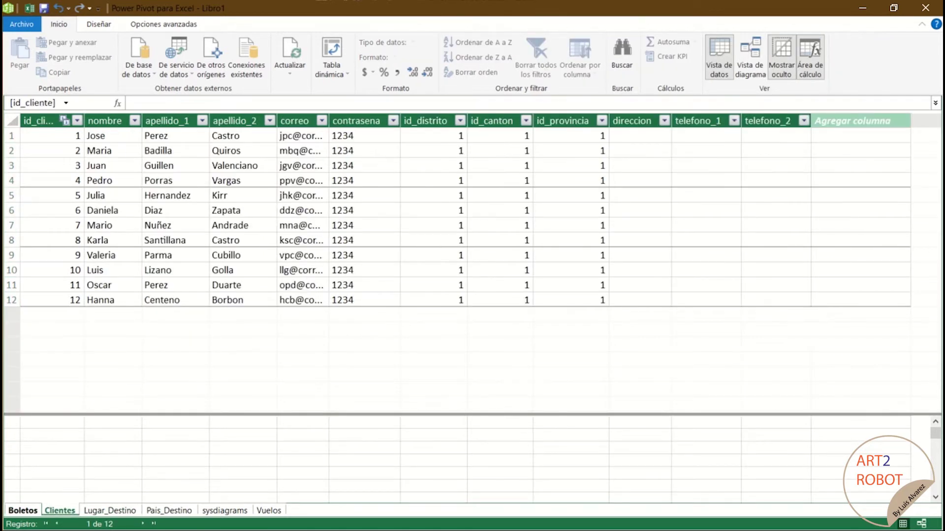
pyautogui.click(22, 511)
pyautogui.click(169, 510)
pyautogui.click(224, 510)
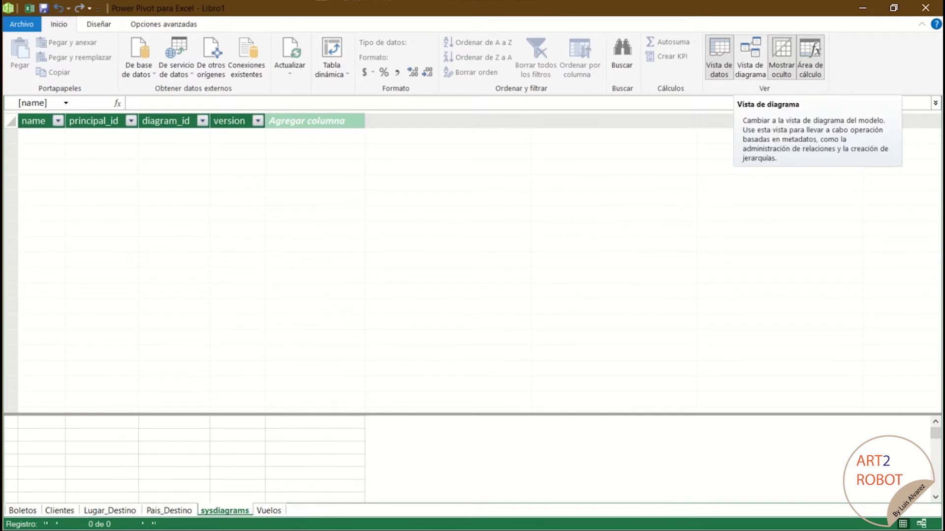
pyautogui.click(750, 57)
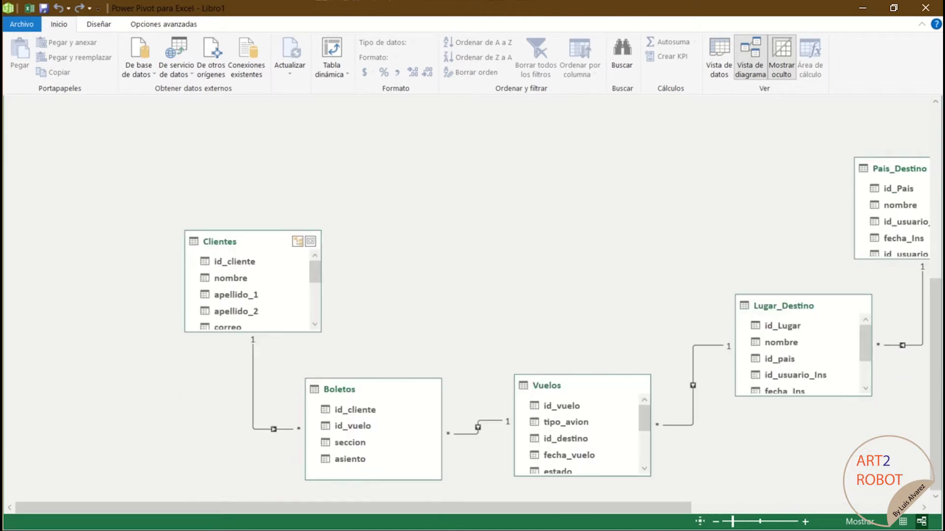
# Step: Rearrange the Clientes, Boletos, Vuelos, Lugar_Destino and Pais_Destino tables into two rows in the diagram
pyautogui.moveTo(246, 242); pyautogui.dragTo(223, 103)
pyautogui.moveTo(369, 431); pyautogui.dragTo(462, 114)
pyautogui.moveTo(566, 475); pyautogui.dragTo(660, 131)
pyautogui.moveTo(808, 396); pyautogui.dragTo(375, 316)
pyautogui.moveTo(899, 333); pyautogui.dragTo(685, 423)
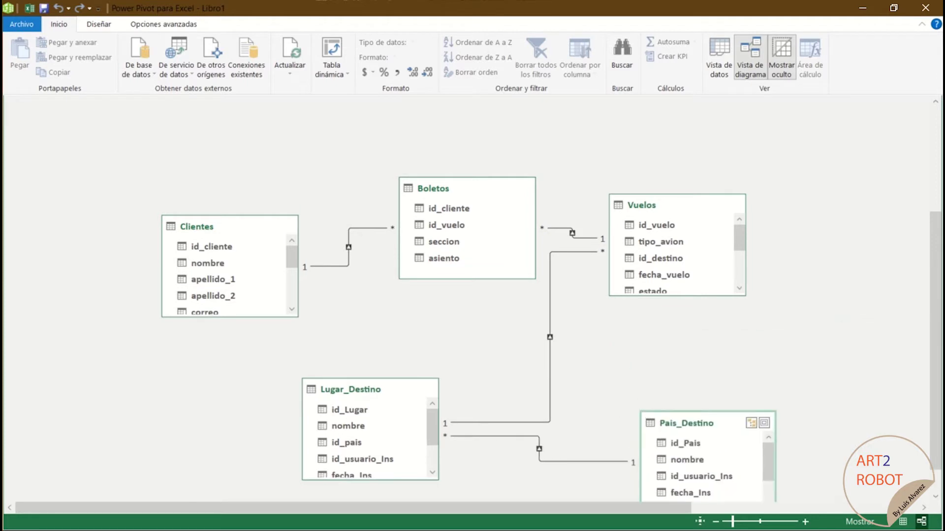
# Step: Enlarge the Vuelos, Pais_Destino, Lugar_Destino and Clientes tables in the diagram so that all their fields show
pyautogui.scroll(-1, 677, 331)
pyautogui.scroll(3, 677, 330)
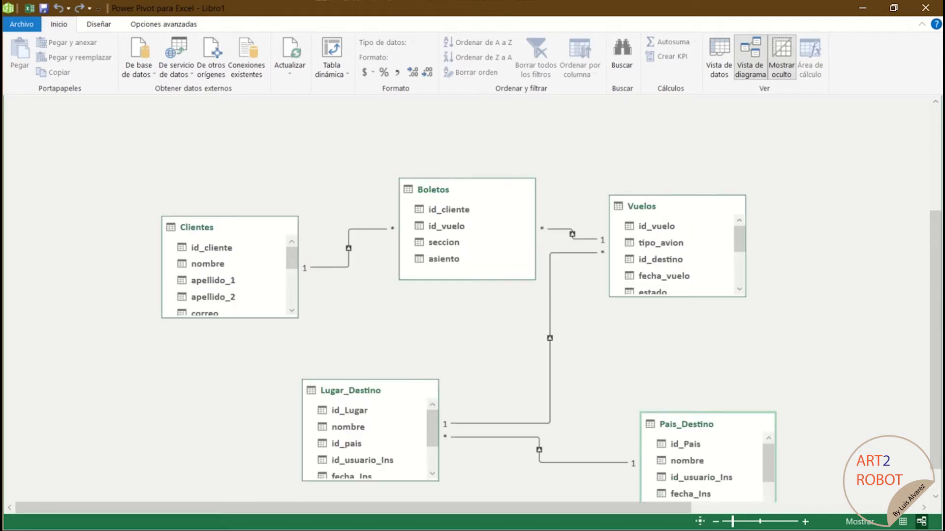
pyautogui.scroll(-3, 677, 331)
pyautogui.scroll(-3, 677, 330)
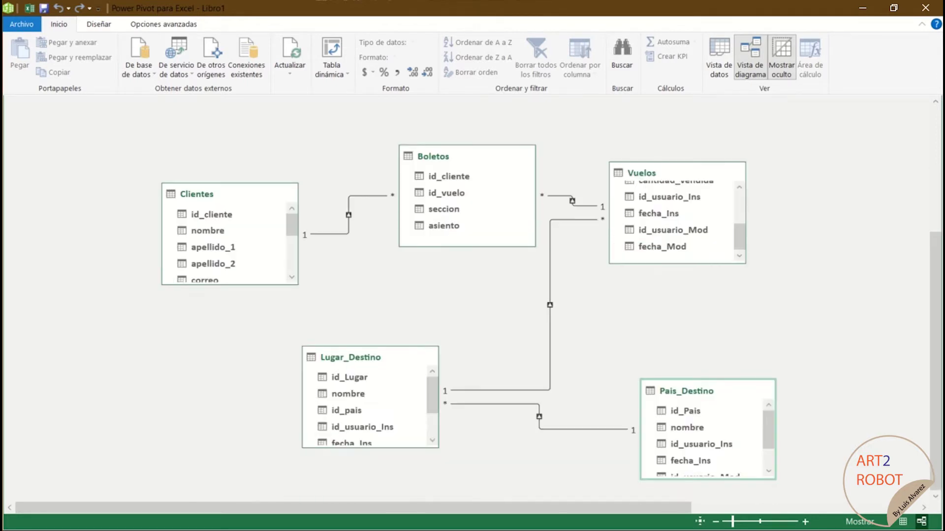
pyautogui.moveTo(677, 263); pyautogui.dragTo(677, 333)
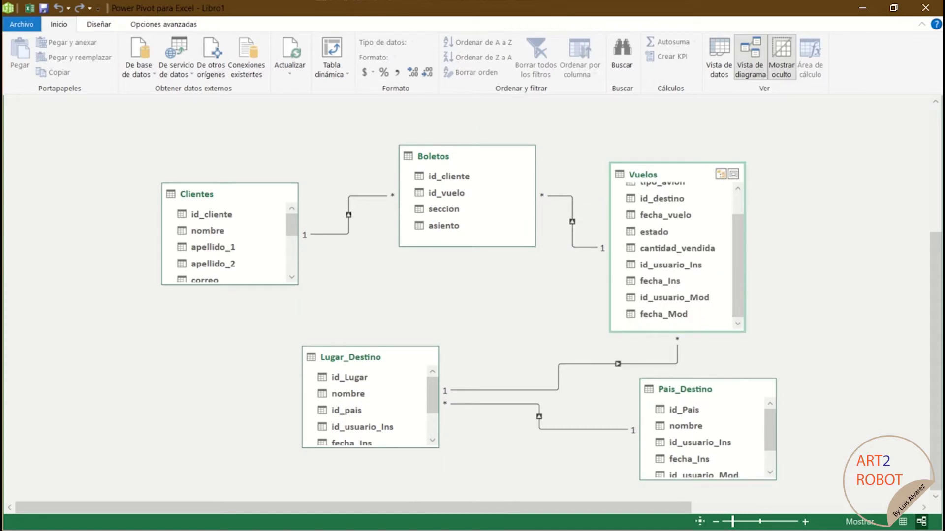
pyautogui.moveTo(729, 163); pyautogui.dragTo(729, 117)
pyautogui.moveTo(689, 469); pyautogui.dragTo(707, 320)
pyautogui.scroll(-3, 473, 295)
pyautogui.moveTo(370, 352); pyautogui.dragTo(370, 312)
pyautogui.moveTo(370, 452); pyautogui.dragTo(370, 485)
pyautogui.moveTo(229, 214); pyautogui.dragTo(229, 351)
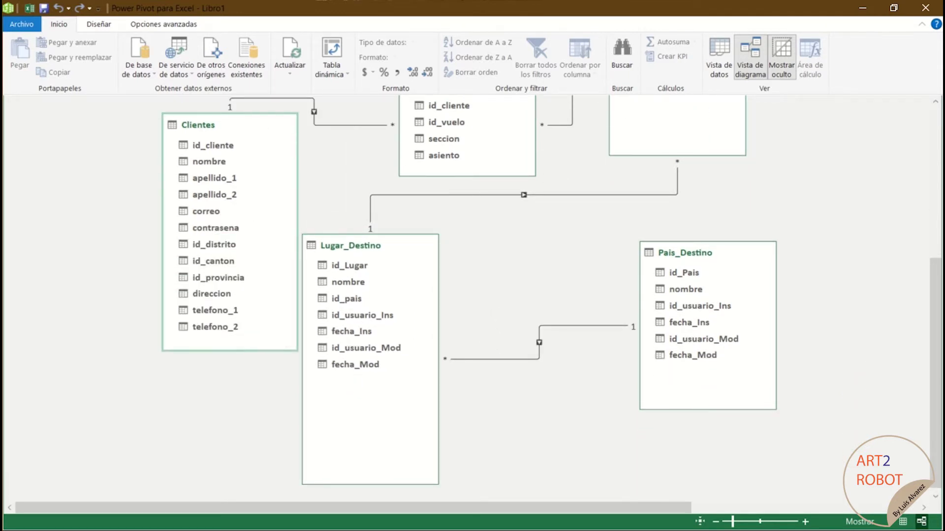
# Step: Review the relationships across the enlarged tables and close the Power Pivot window to return to the Excel workbook
pyautogui.scroll(3, 708, 389)
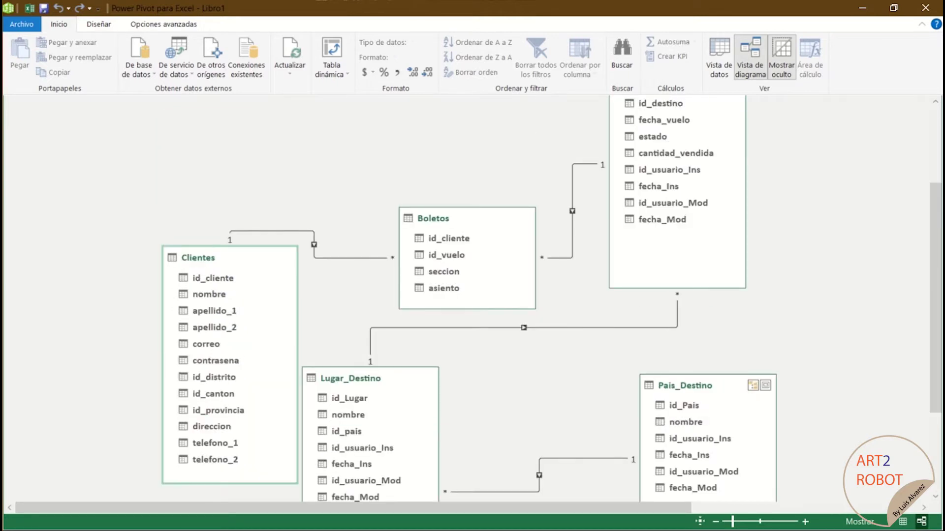
pyautogui.scroll(2, 709, 389)
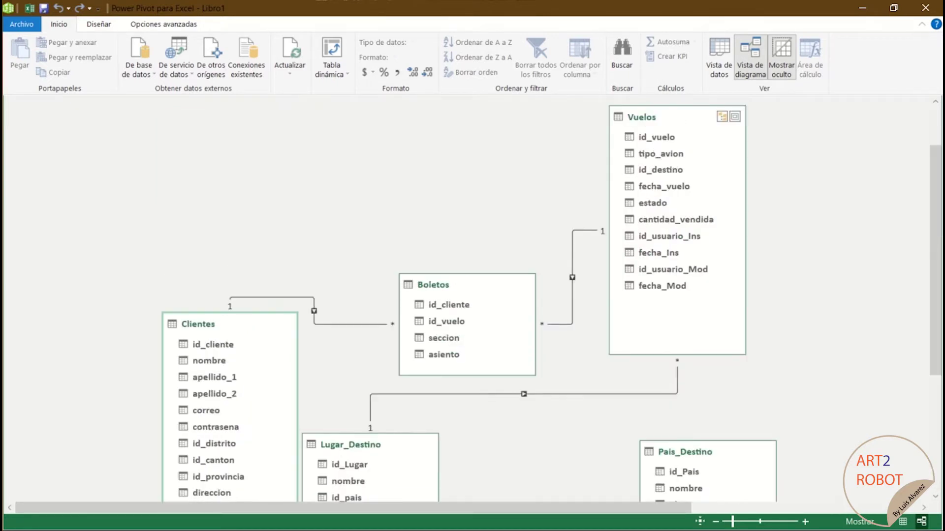
pyautogui.scroll(-6, 709, 388)
pyautogui.scroll(8, 708, 389)
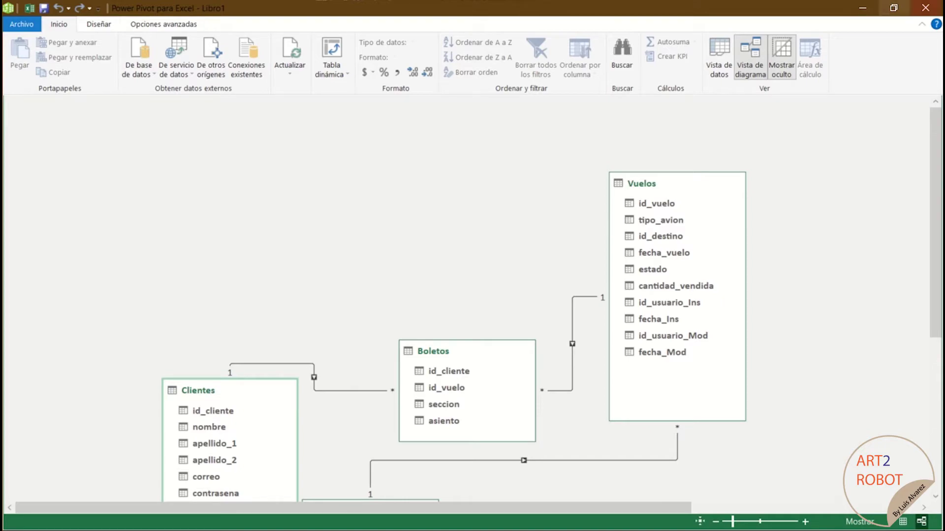
pyautogui.click(925, 7)
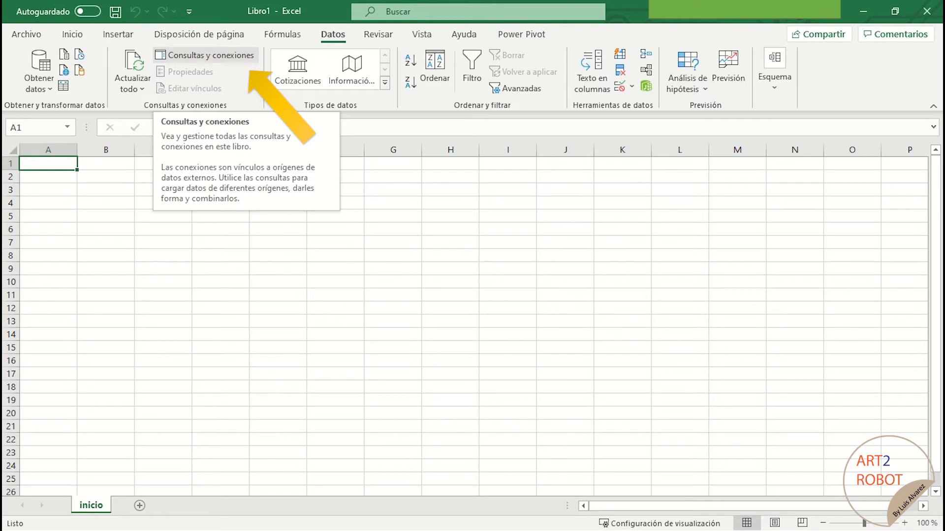
# Step: Show the workbook's queries and connections, checking the queries list and returning to the connections list
pyautogui.click(206, 55)
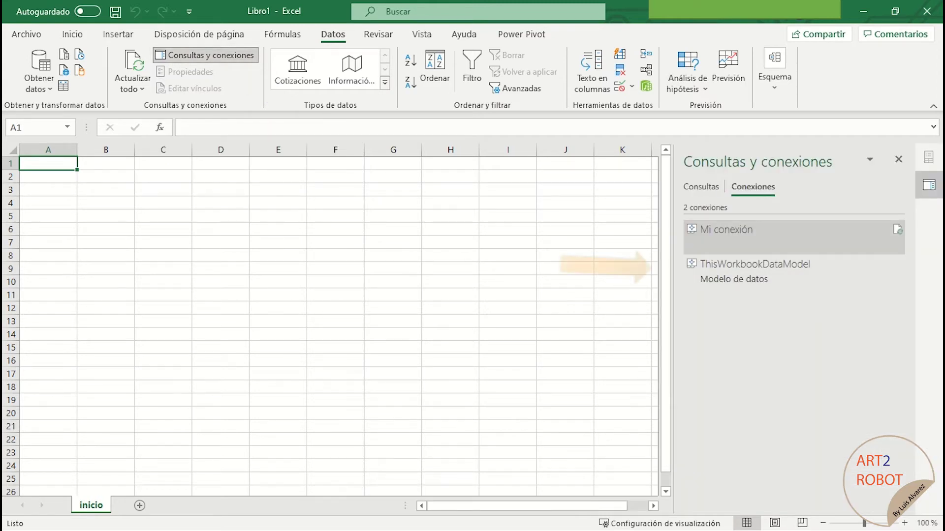
pyautogui.click(701, 187)
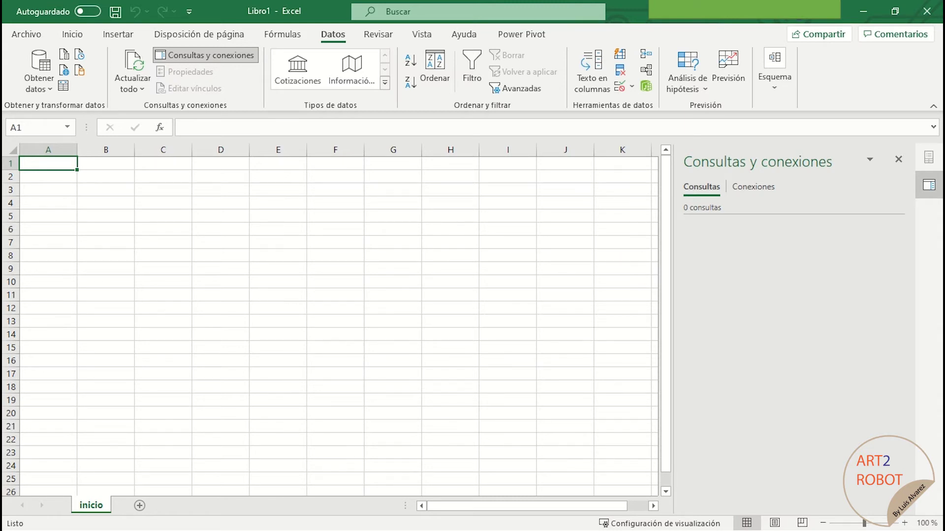
pyautogui.click(753, 186)
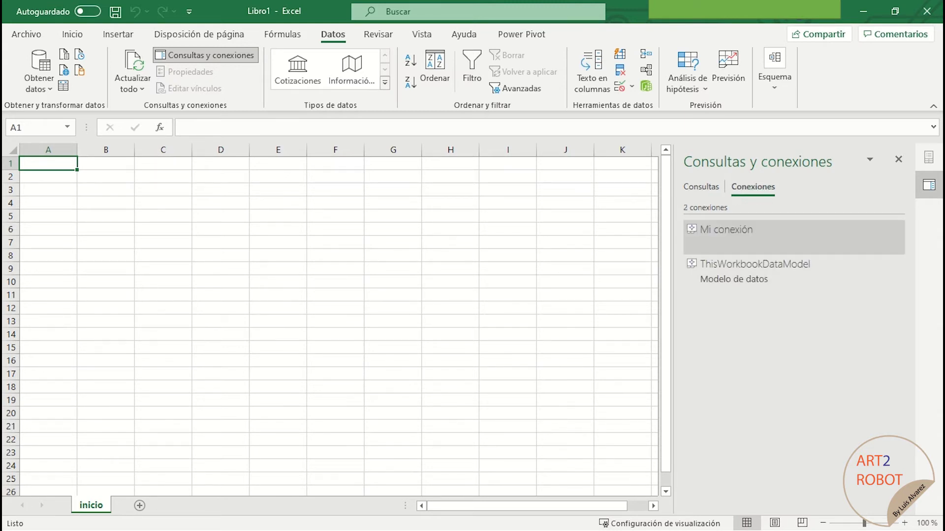
pyautogui.moveTo(50, 170); pyautogui.dragTo(516, 467)
pyautogui.moveTo(106, 230); pyautogui.dragTo(512, 492)
pyautogui.scroll(3, 511, 345)
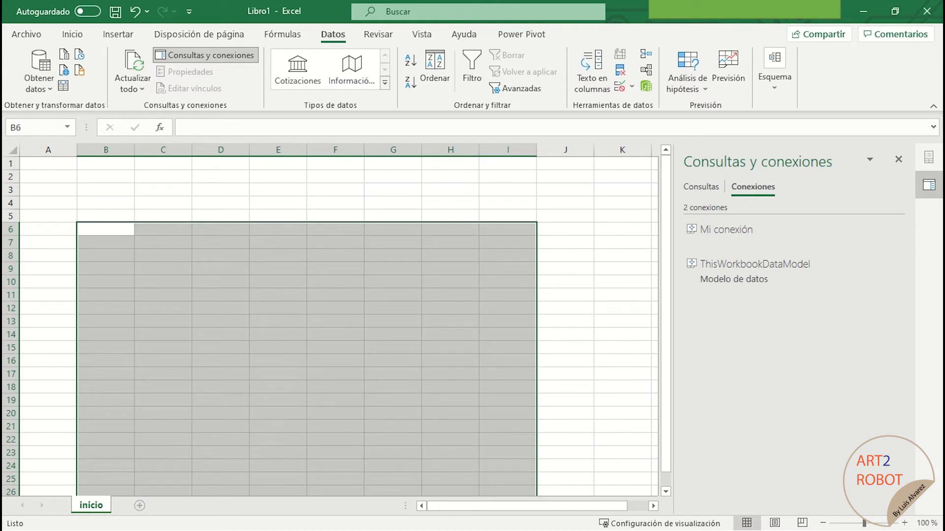
pyautogui.click(48, 163)
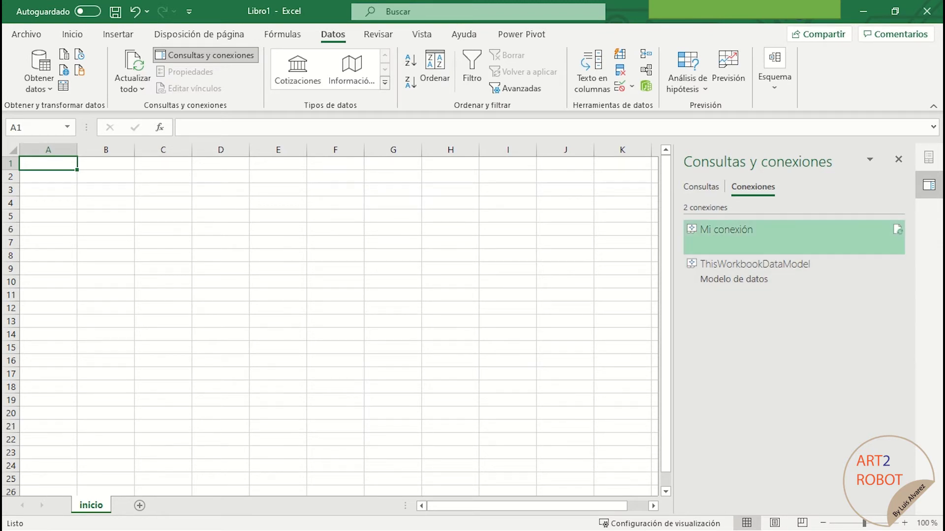
pyautogui.click(106, 203)
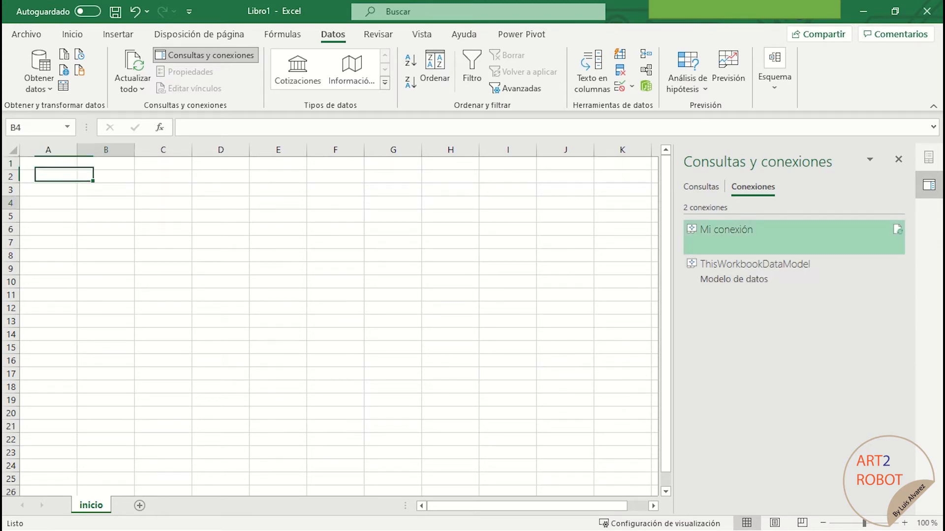
pyautogui.click(48, 176)
pyautogui.click(49, 163)
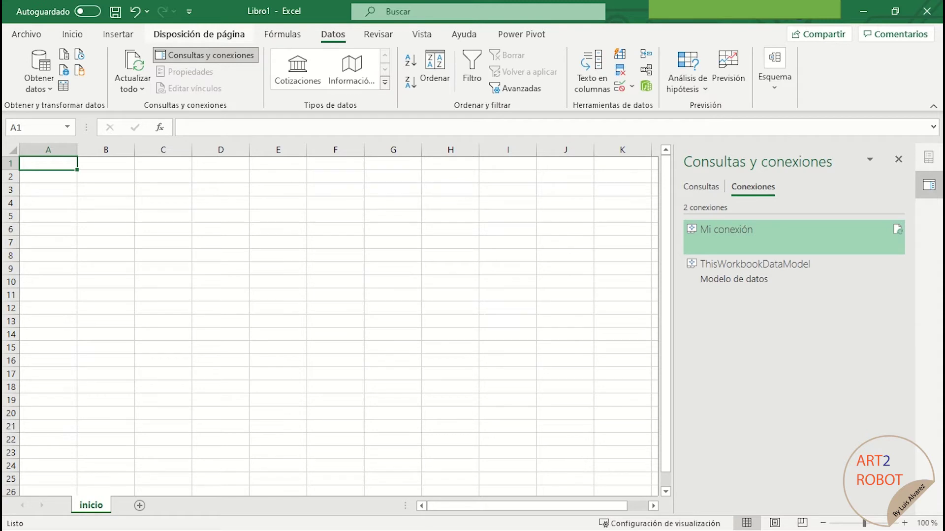
# Step: Start a pivot table from cell A1, set it to use an external data source and open the existing connections
pyautogui.click(119, 34)
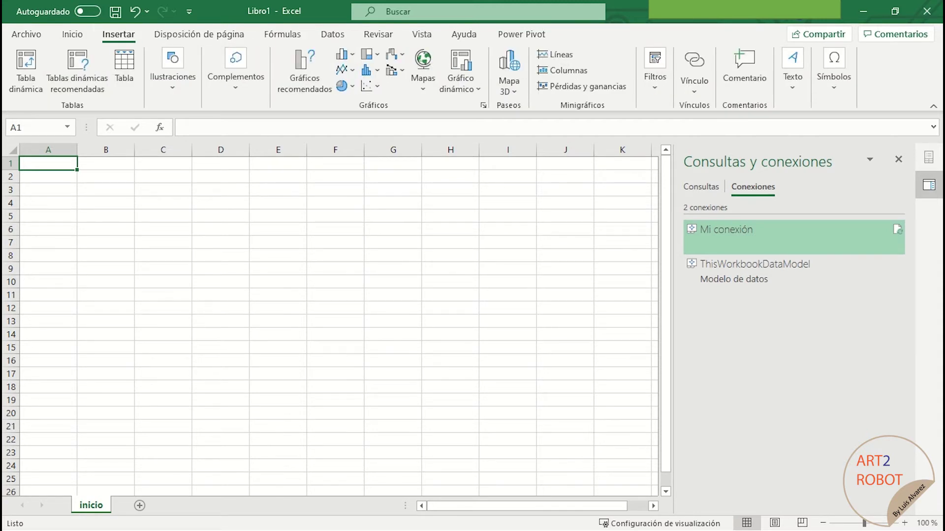
pyautogui.click(40, 62)
pyautogui.moveTo(443, 146); pyautogui.dragTo(261, 191)
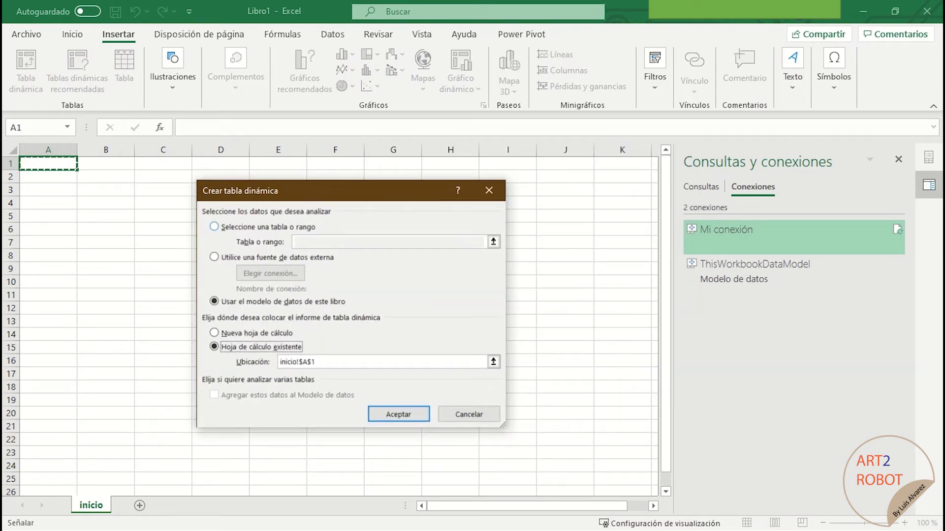
pyautogui.hotkey('alt', 's')
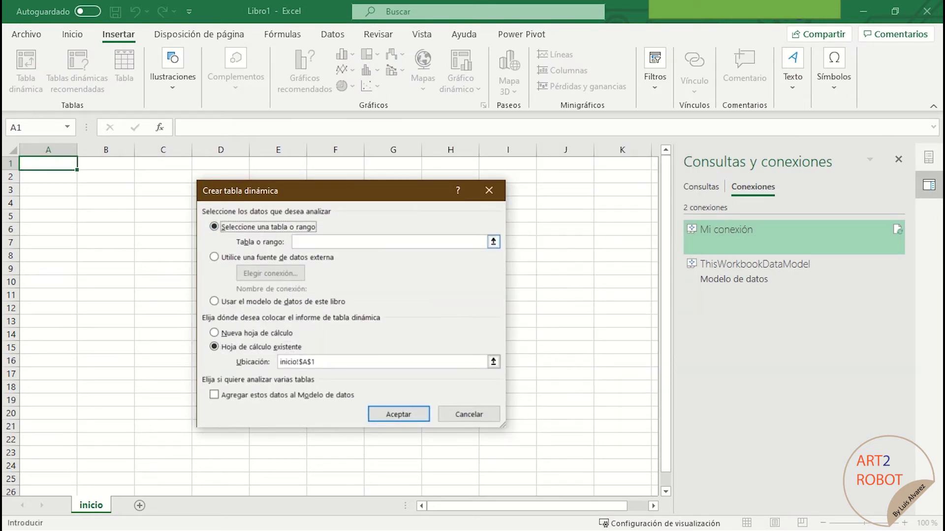
pyautogui.hotkey('alt', 'd')
pyautogui.hotkey('alt', 'c')
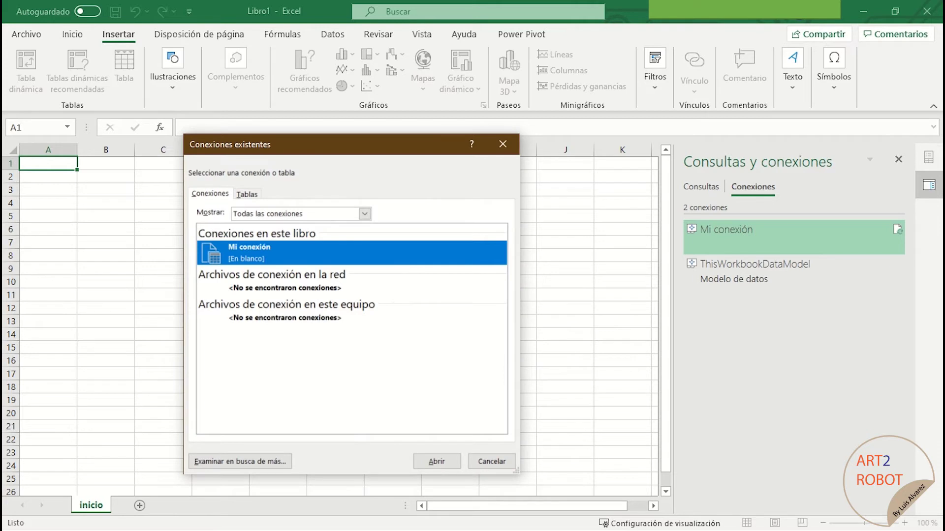
# Step: Keep all connections listed and choose Mi conexión as the pivot table's external data source
pyautogui.click(365, 214)
pyautogui.press('Up')
pyautogui.press('Up')
pyautogui.press('Return')
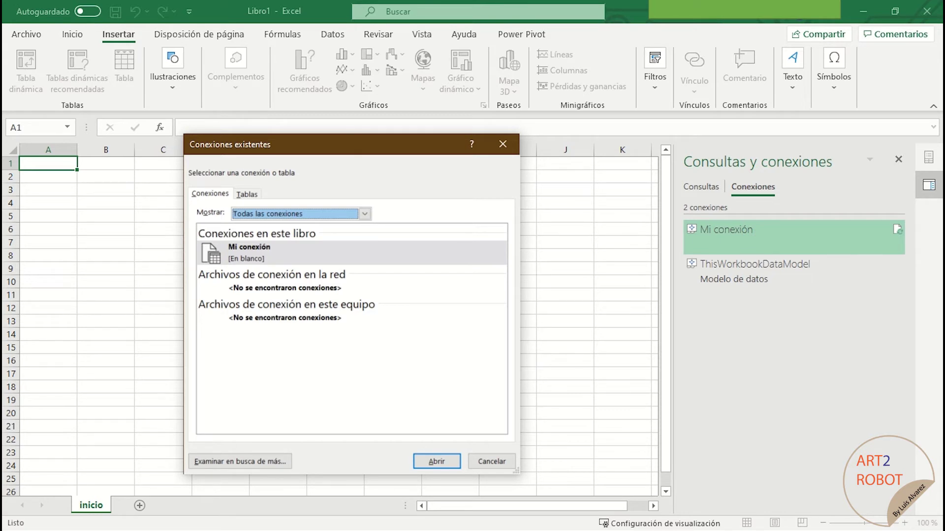
pyautogui.press('Tab')
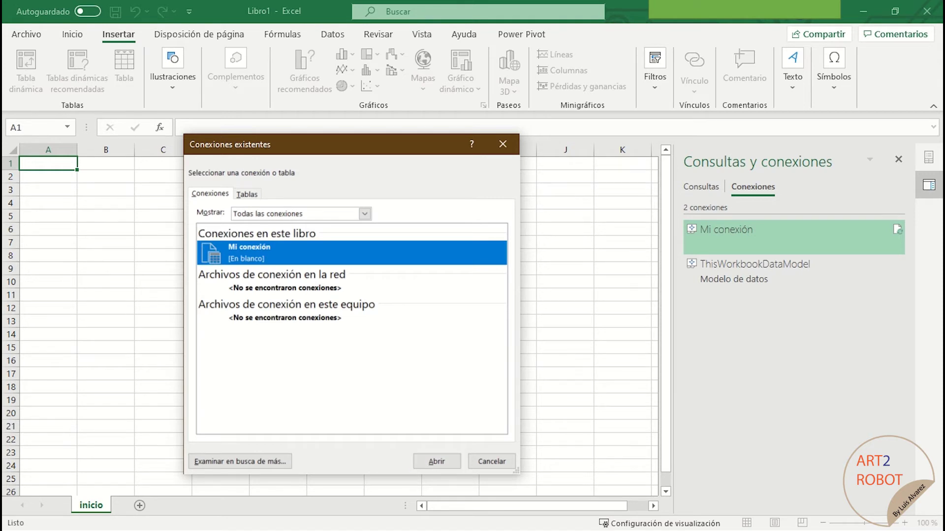
pyautogui.press('Return')
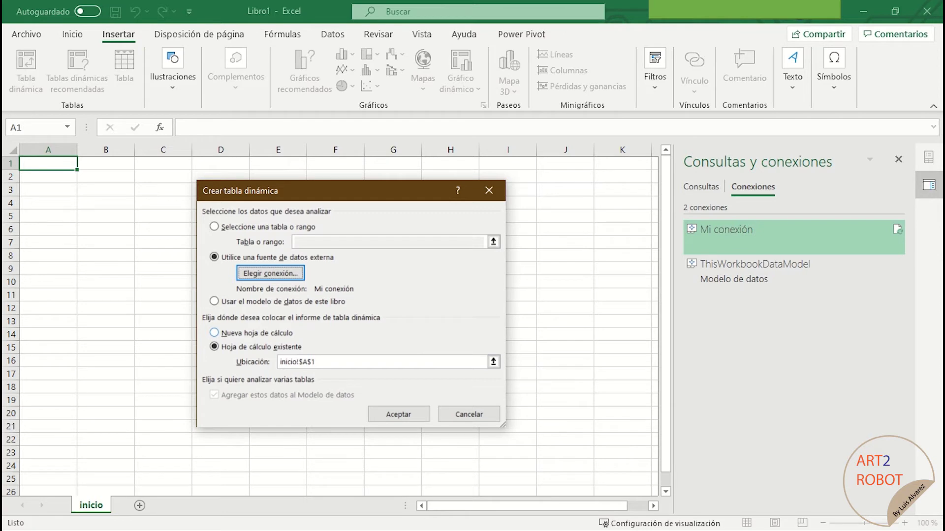
# Step: Place the pivot table on a new worksheet and create it
pyautogui.click(214, 333)
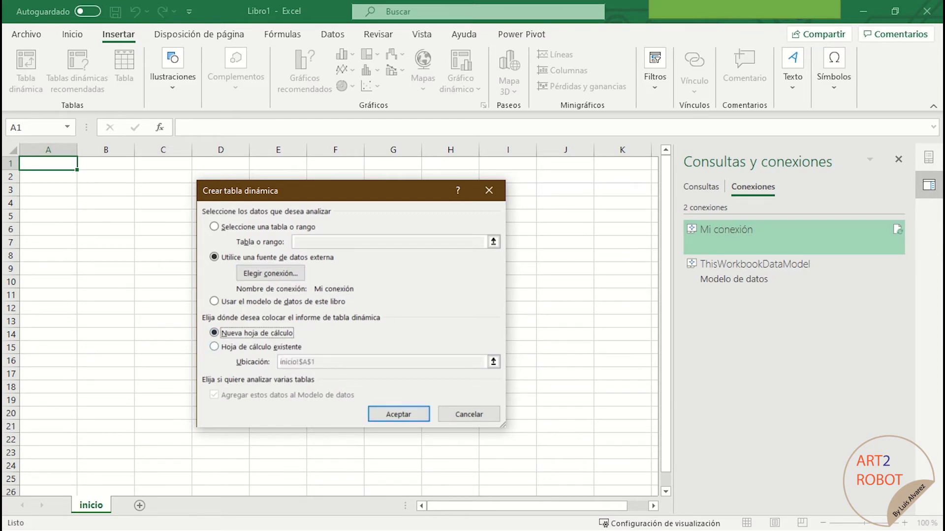
pyautogui.press('Down')
pyautogui.press('Up')
pyautogui.press('Return')
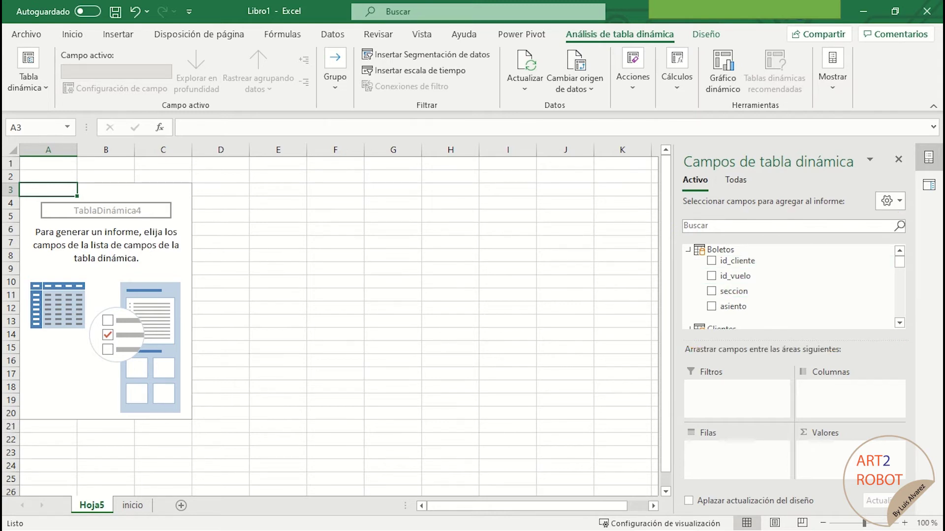
# Step: Add the cantidad_vendida field of the Vuelos table to the pivot table's values
pyautogui.scroll(-2, 788, 286)
pyautogui.scroll(2, 787, 286)
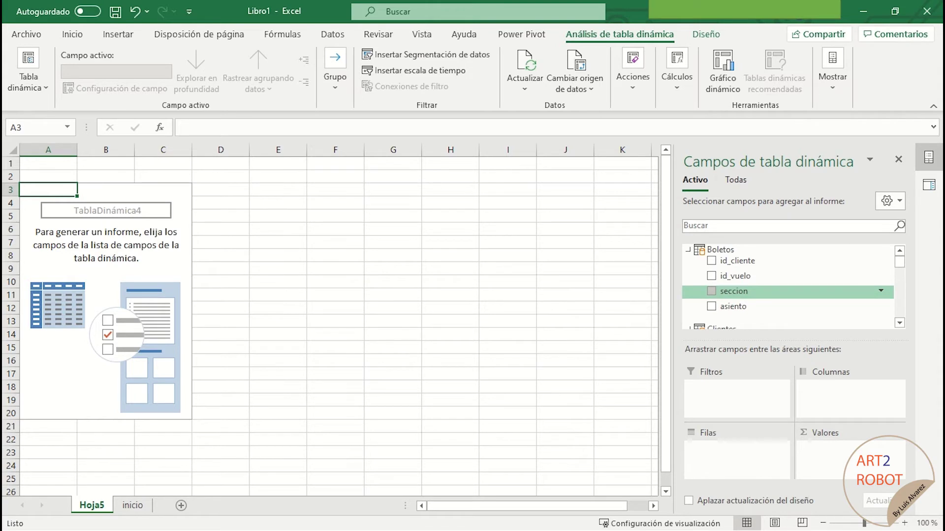
pyautogui.scroll(-1, 788, 293)
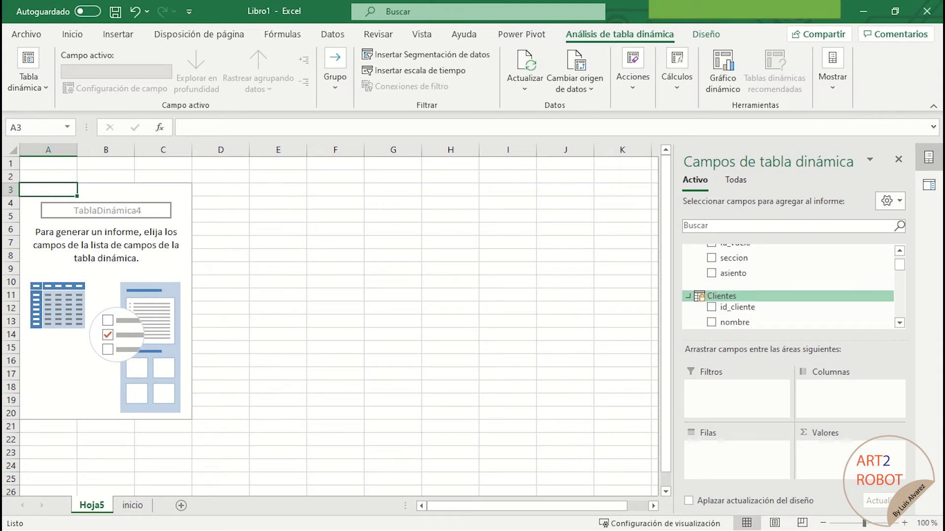
pyautogui.scroll(-5, 787, 298)
pyautogui.scroll(-6, 788, 295)
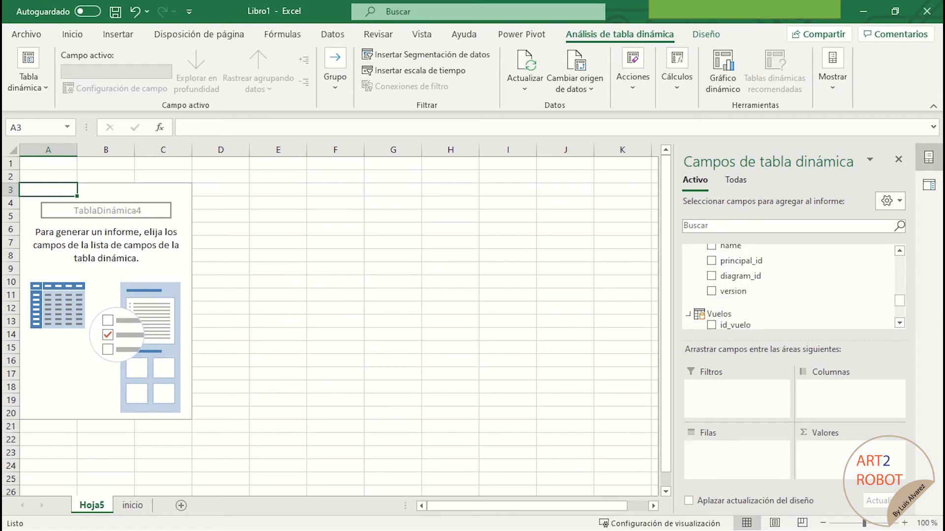
pyautogui.scroll(-2, 788, 303)
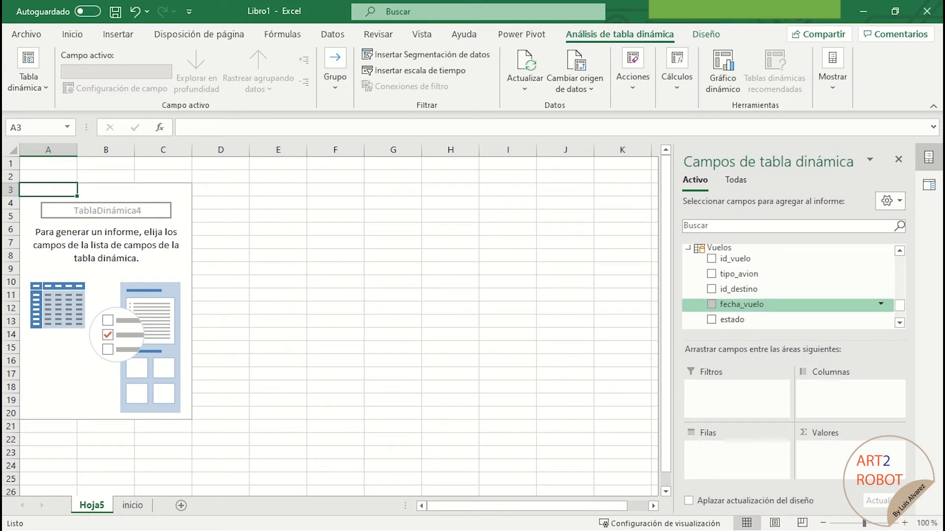
pyautogui.scroll(-1, 787, 303)
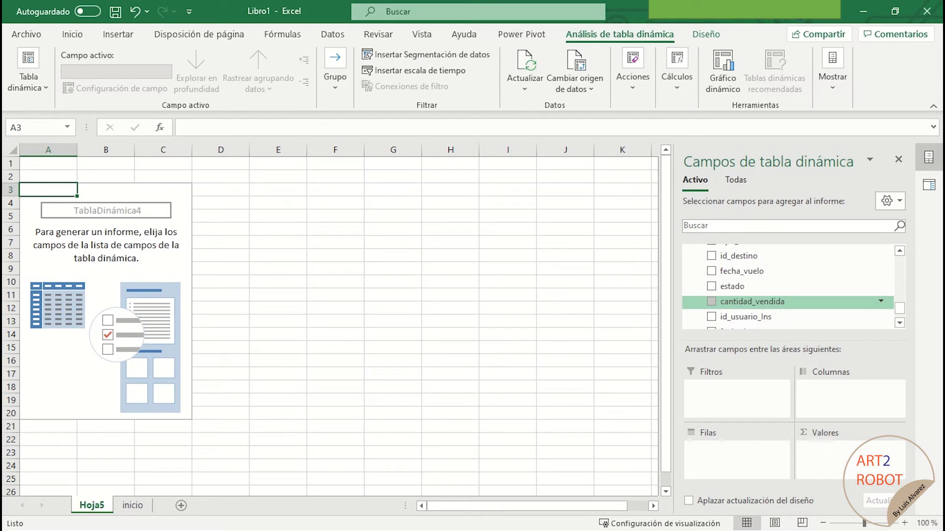
pyautogui.click(711, 301)
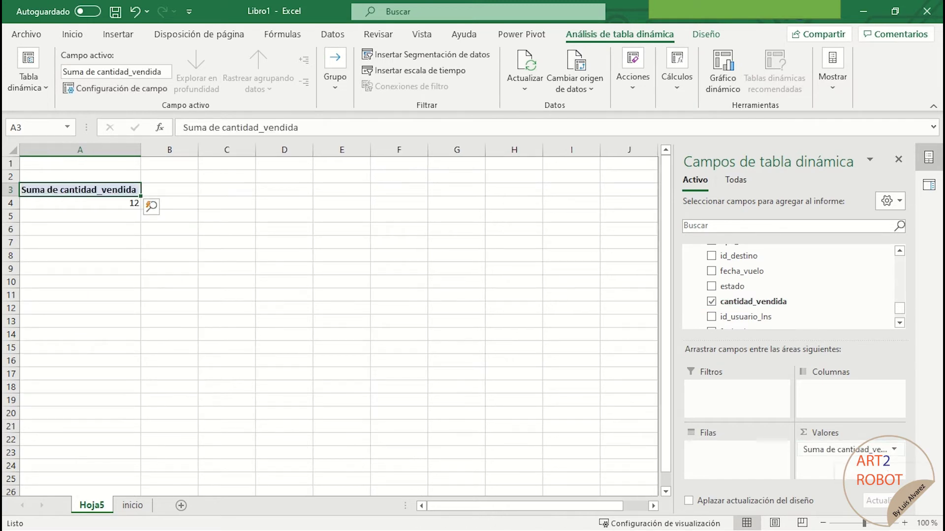
# Step: Summarize the cantidad_vendida values by count (Recuento)
pyautogui.click(846, 449)
pyautogui.click(859, 432)
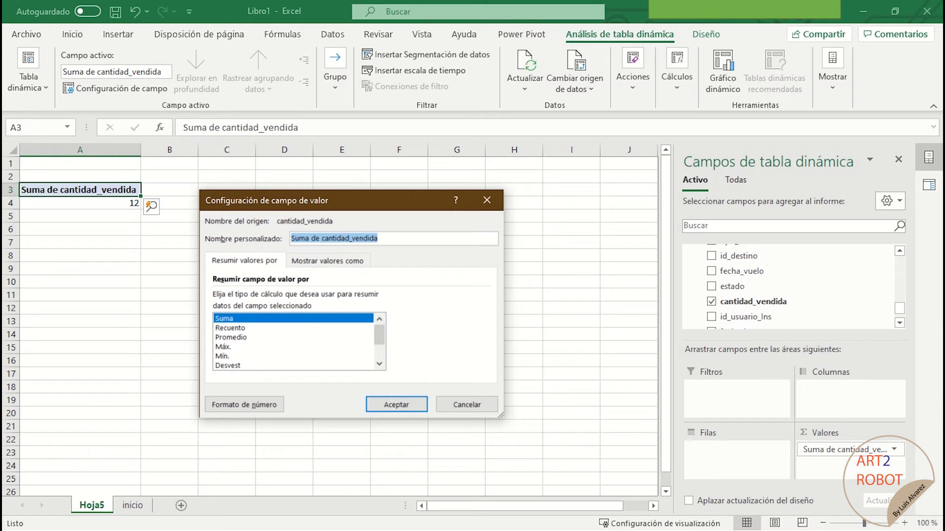
pyautogui.click(230, 328)
pyautogui.click(397, 404)
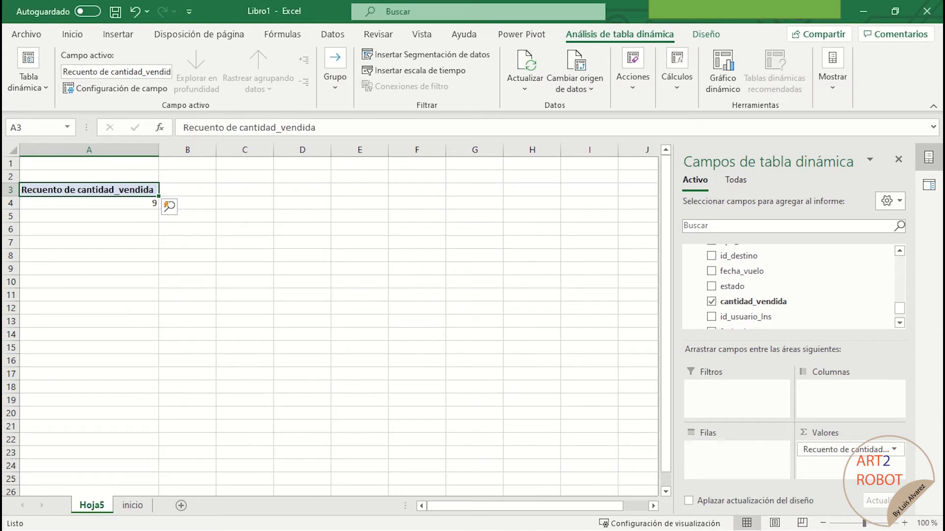
pyautogui.scroll(3, 788, 289)
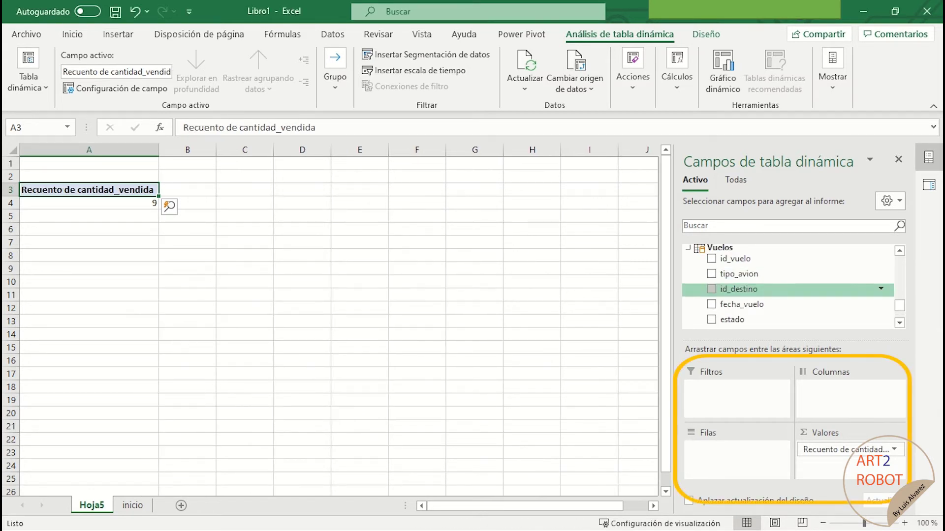
pyautogui.scroll(-10, 787, 290)
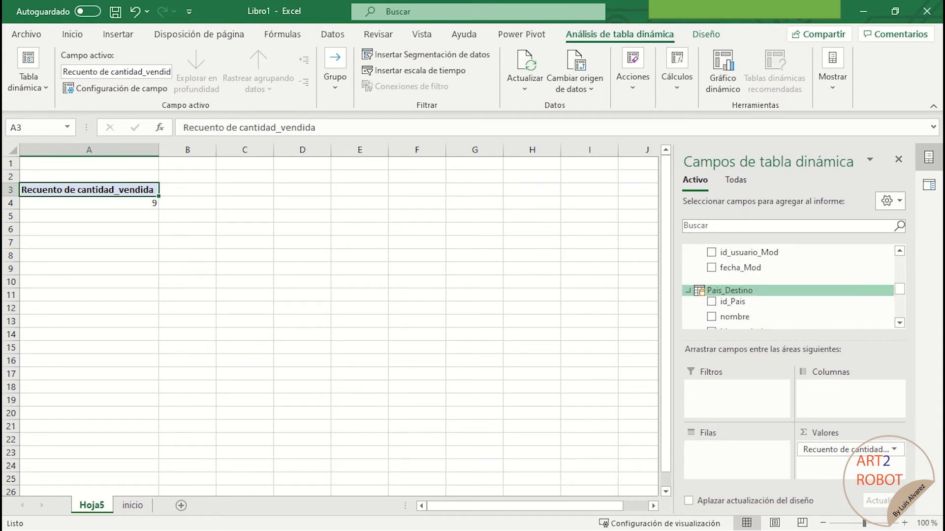
pyautogui.moveTo(734, 301); pyautogui.dragTo(848, 391)
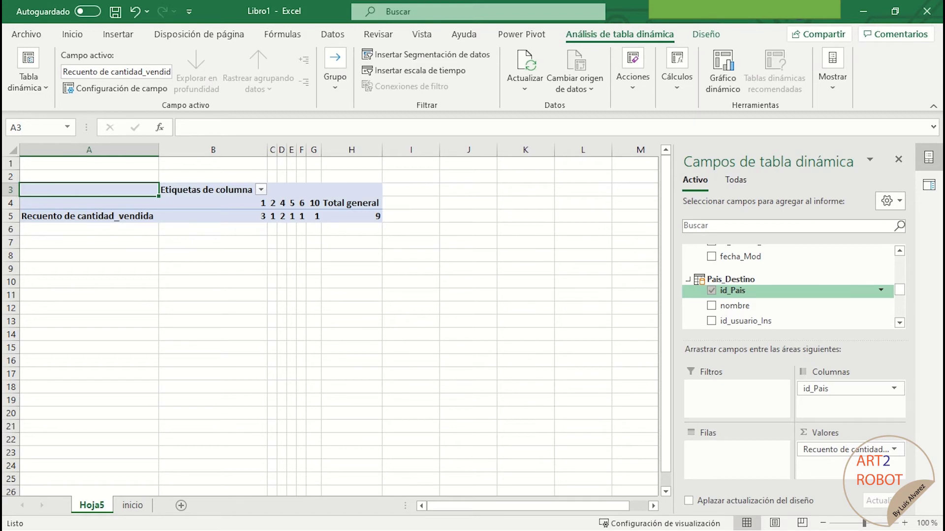
pyautogui.moveTo(837, 389); pyautogui.dragTo(812, 308)
# Step: Add the nombre field of the Pais_Destino table to the pivot table's columns
pyautogui.moveTo(735, 261); pyautogui.dragTo(837, 389)
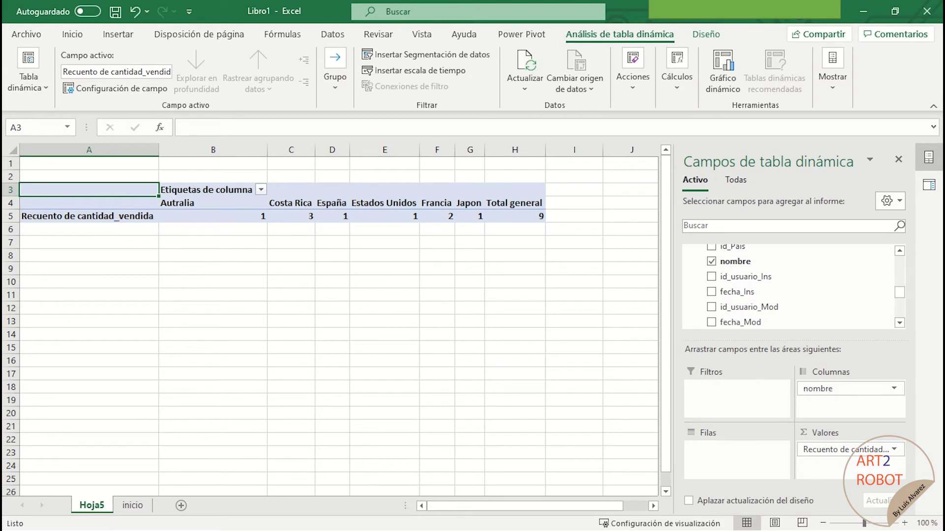
pyautogui.scroll(1, 788, 298)
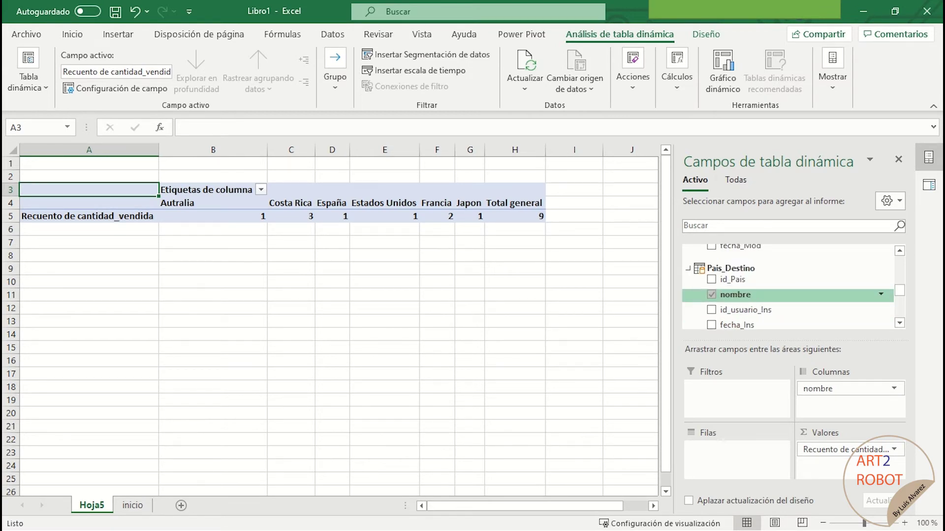
pyautogui.scroll(-1, 788, 294)
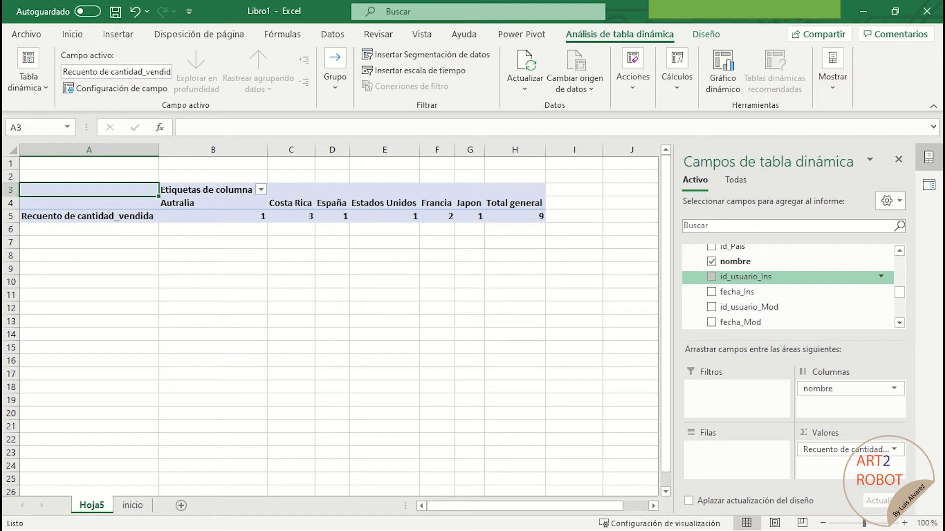
pyautogui.scroll(1, 788, 278)
# Step: Add the fecha_vuelo field of the Vuelos table to the rows and expand 2021 and 2022 into their quarters
pyautogui.scroll(-5, 787, 285)
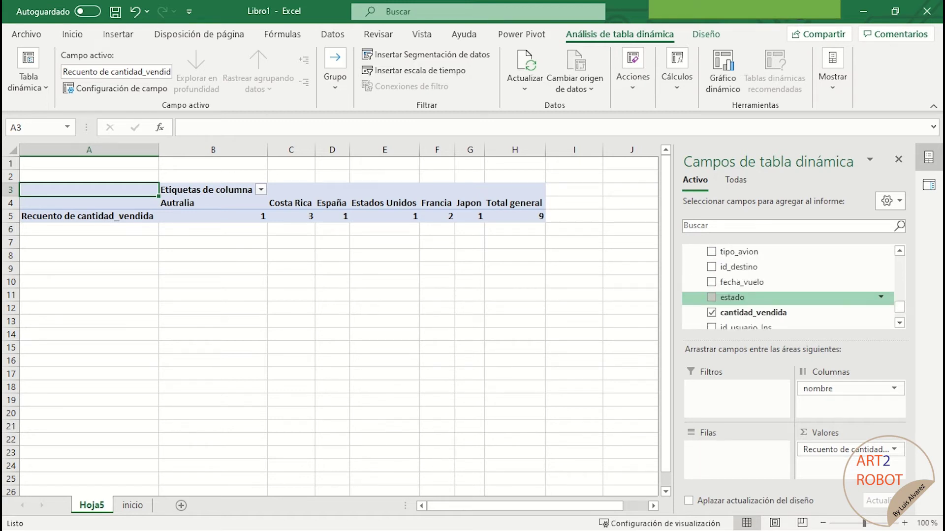
pyautogui.moveTo(742, 282); pyautogui.dragTo(737, 456)
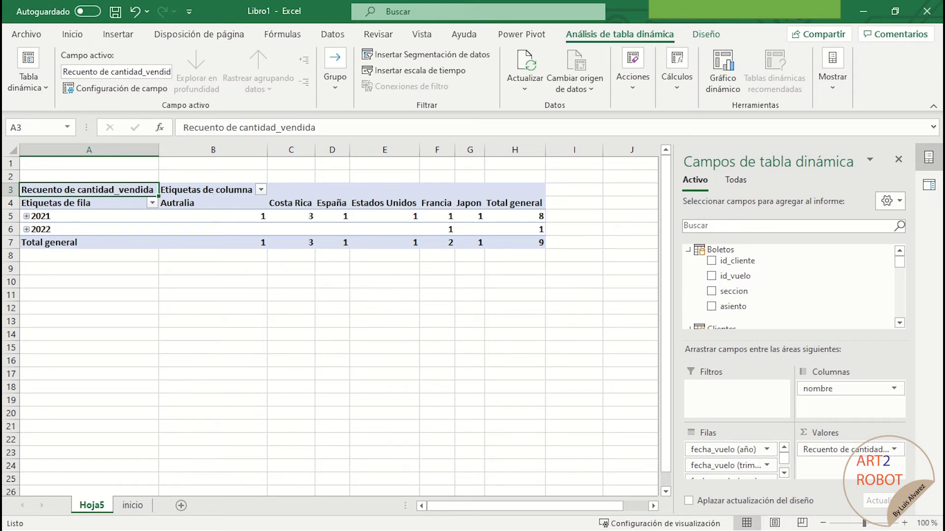
pyautogui.click(26, 217)
pyautogui.click(26, 256)
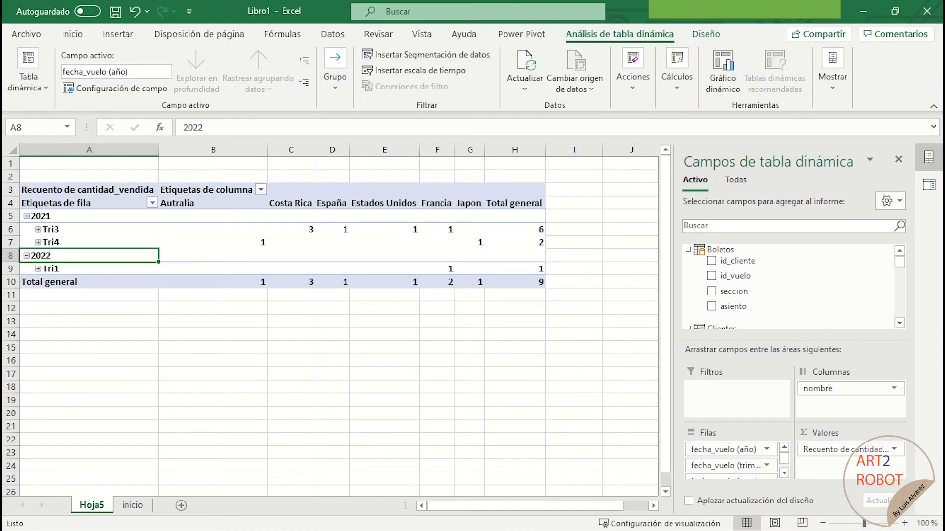
# Step: Switch to Power Pivot, show the data model in diagram view and examine the relationships between its tables
pyautogui.click(333, 34)
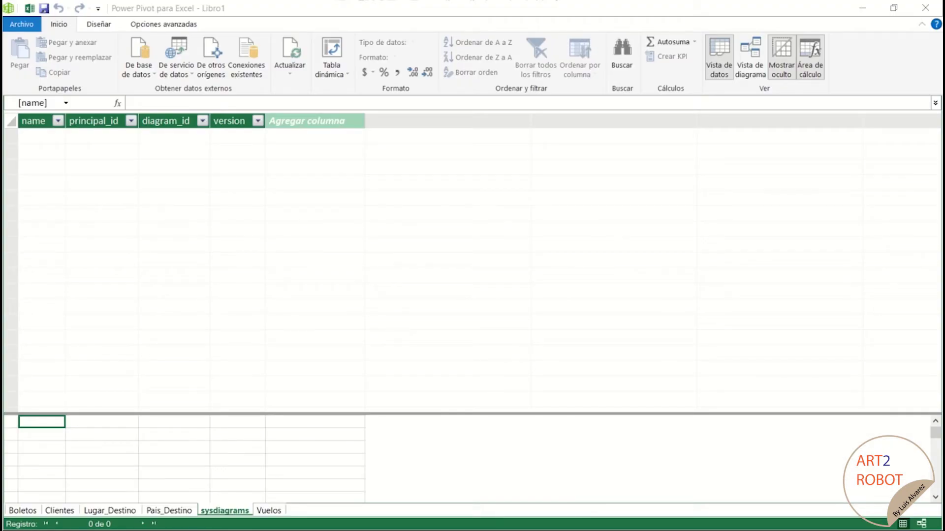
pyautogui.click(750, 58)
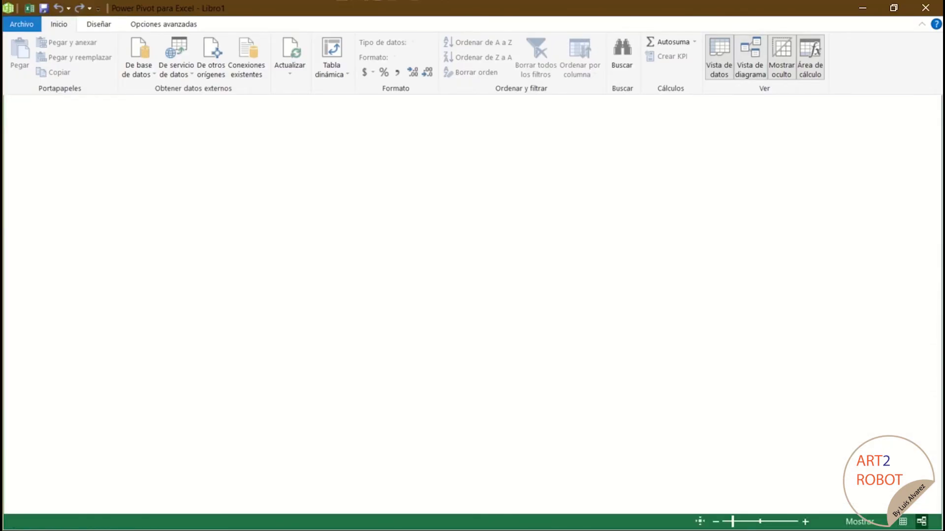
pyautogui.scroll(-3, 473, 305)
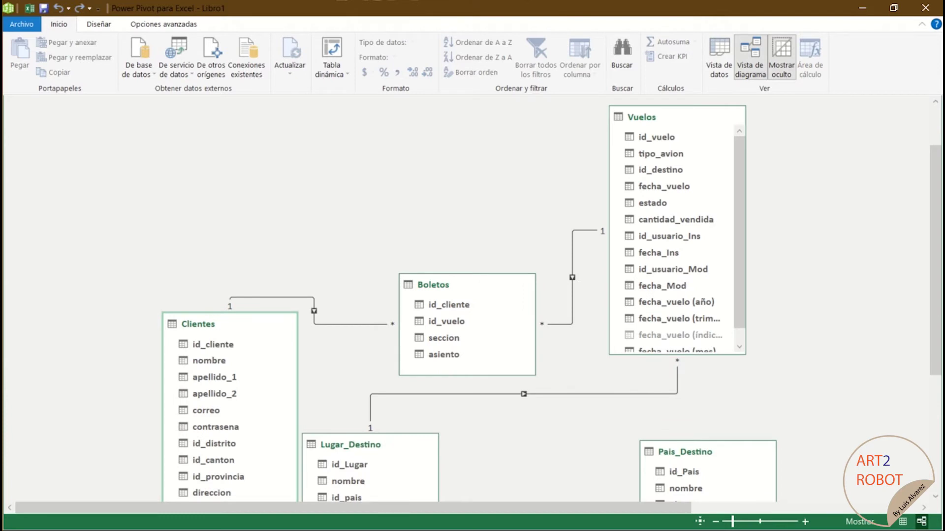
pyautogui.scroll(-3, 472, 305)
pyautogui.scroll(-6, 473, 305)
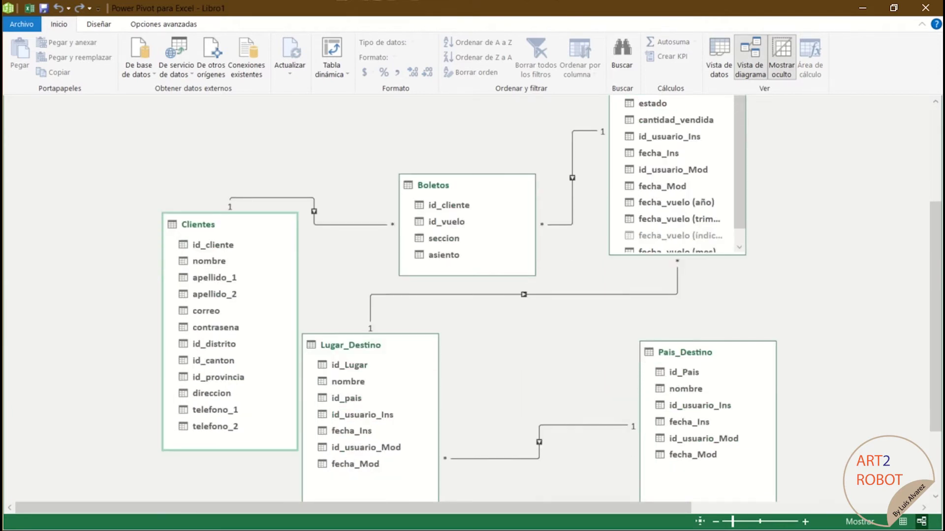
pyautogui.scroll(12, 473, 305)
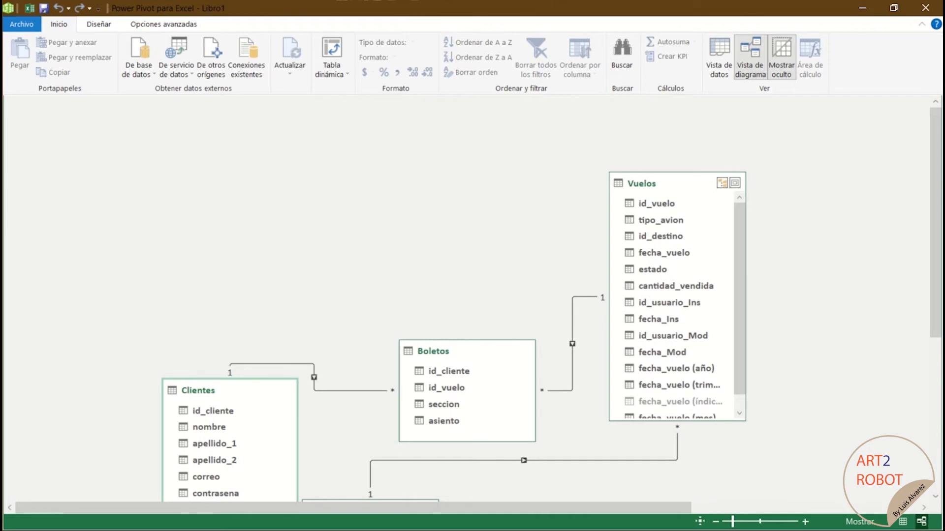
# Step: Examine fecha_vuelo, estado and cantidad_vendida in the Vuelos table and nombre in Pais_Destino in the diagram
pyautogui.click(664, 253)
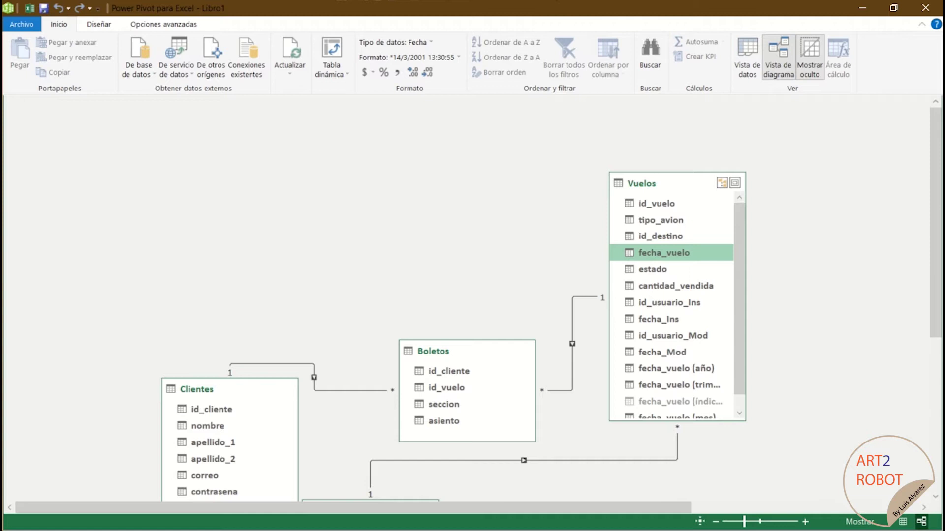
pyautogui.click(652, 269)
pyautogui.click(676, 286)
pyautogui.scroll(-7, 472, 305)
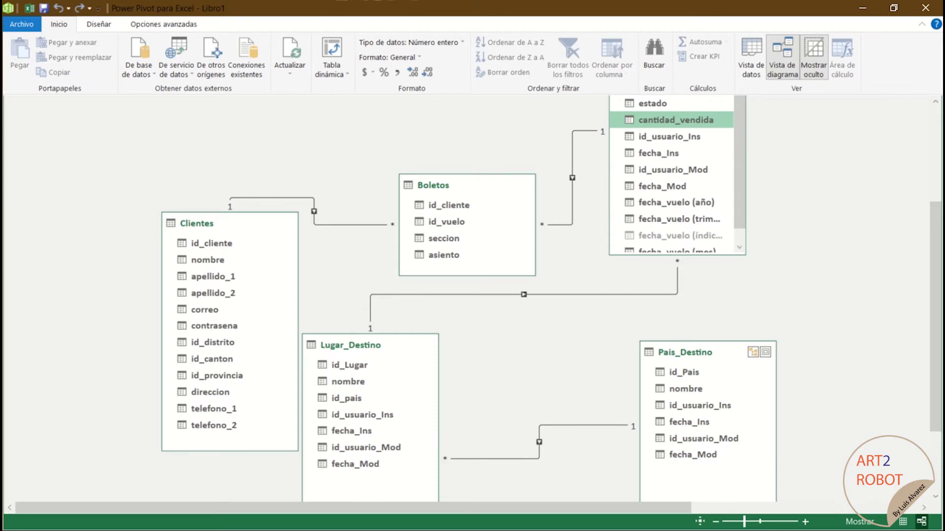
pyautogui.click(686, 389)
pyautogui.scroll(7, 472, 305)
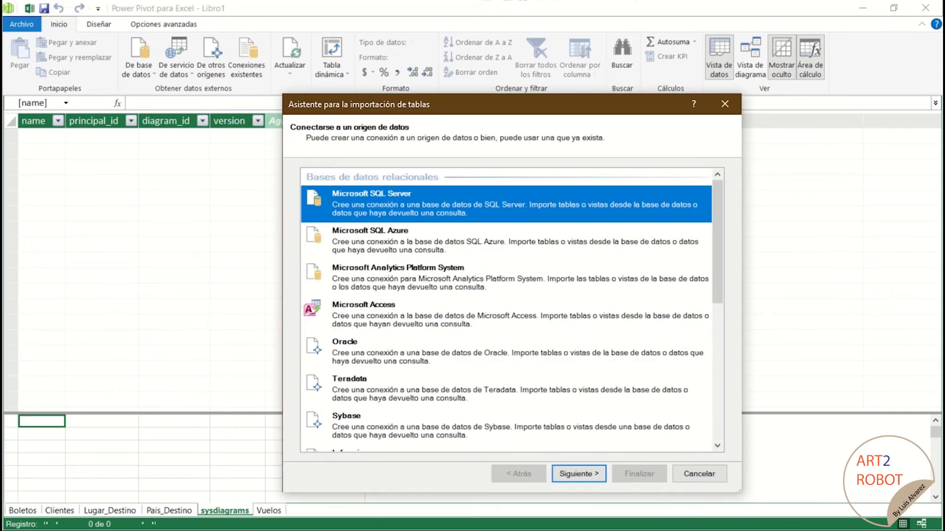
# Step: Look through the data source types offered for import, from relational databases to reports, data feeds and text files
pyautogui.scroll(-2, 506, 310)
pyautogui.click(363, 224)
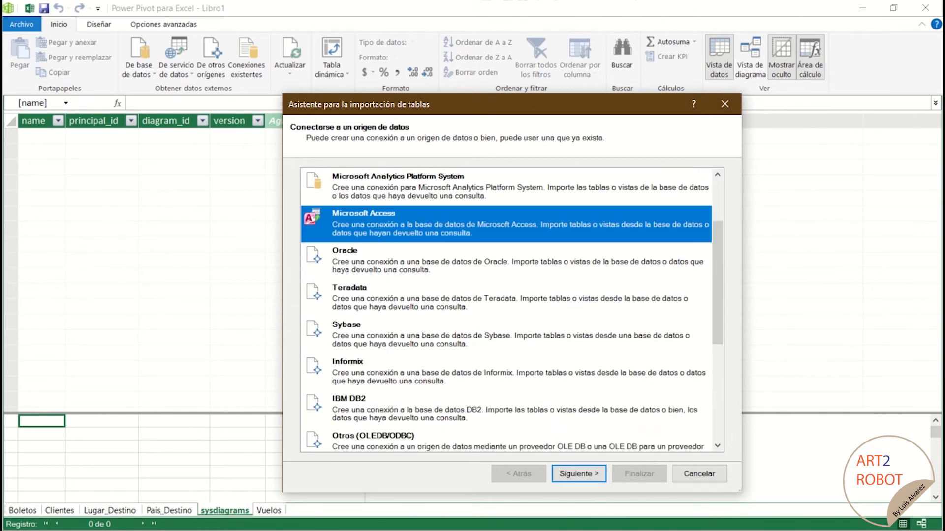
pyautogui.click(345, 261)
pyautogui.click(350, 298)
pyautogui.scroll(-5, 506, 310)
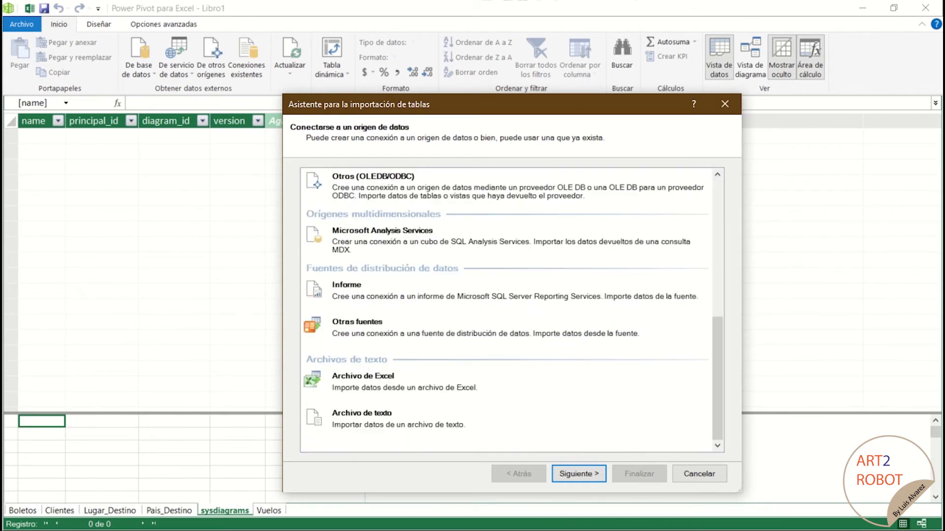
pyautogui.click(347, 291)
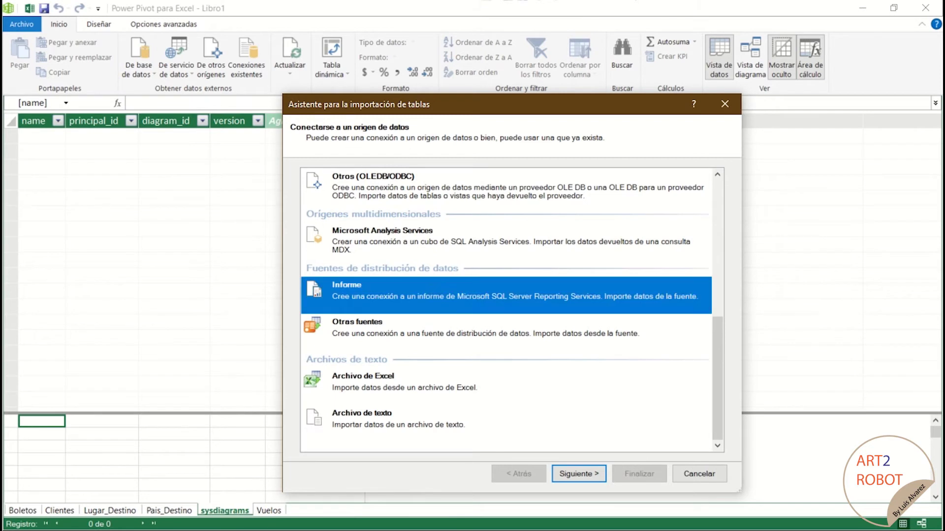
pyautogui.click(357, 327)
pyautogui.click(362, 419)
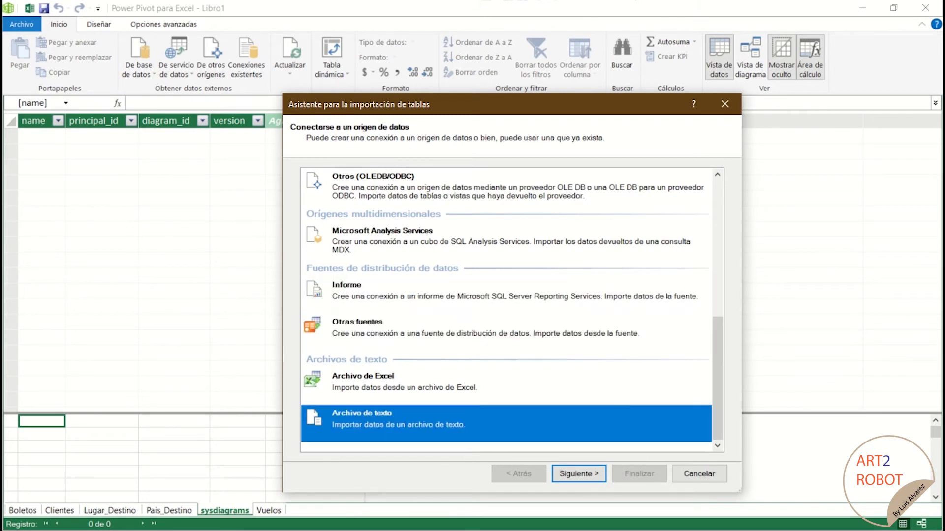
# Step: Choose Archivo de Excel as the data source for the import and name the connection "desde excel"
pyautogui.click(362, 382)
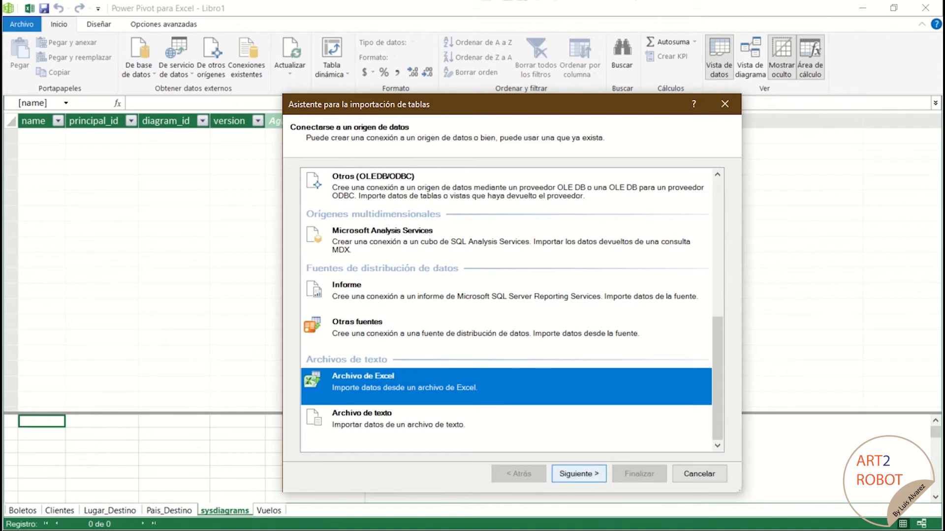
pyautogui.click(579, 474)
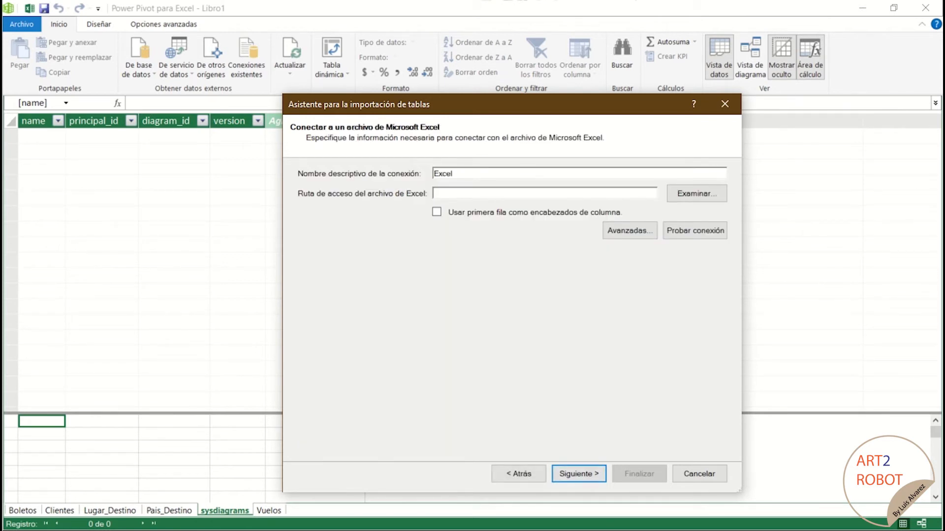
pyautogui.doubleClick(444, 174)
pyautogui.write('desde excel')
# Step: Select the Unificado workbook in the unir folder as the connection's Excel file and proceed to its tables
pyautogui.click(696, 193)
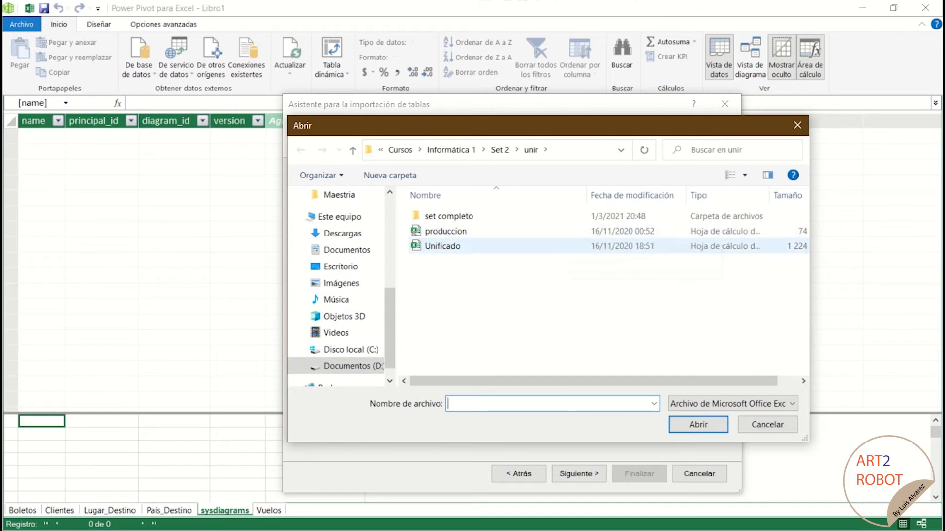
pyautogui.click(450, 246)
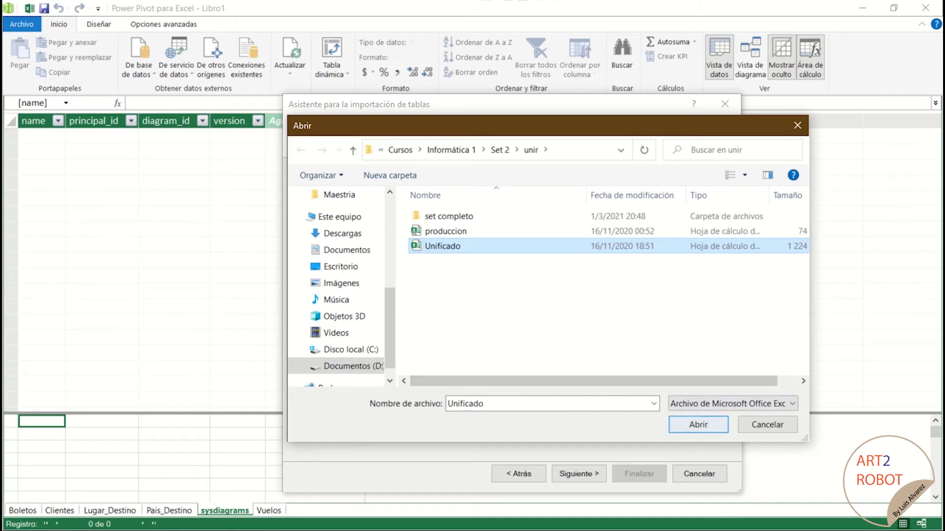
pyautogui.click(698, 424)
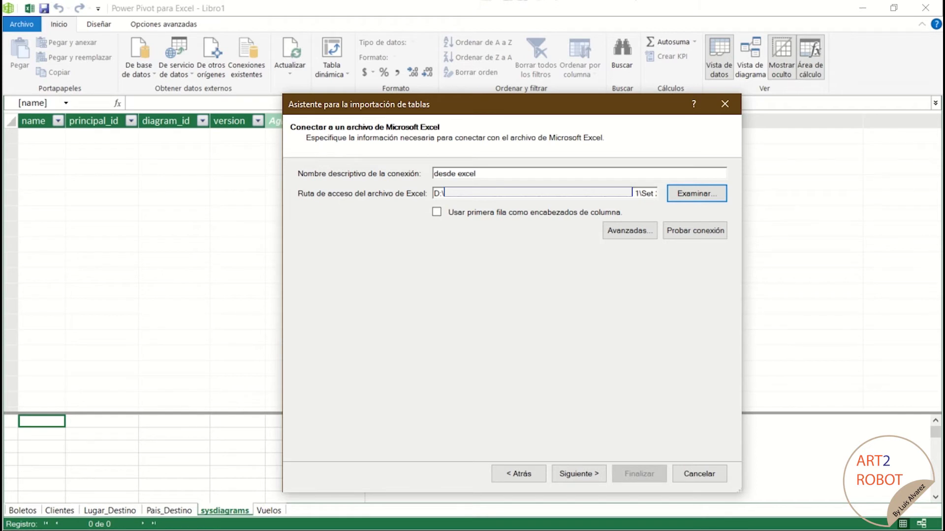
pyautogui.click(578, 474)
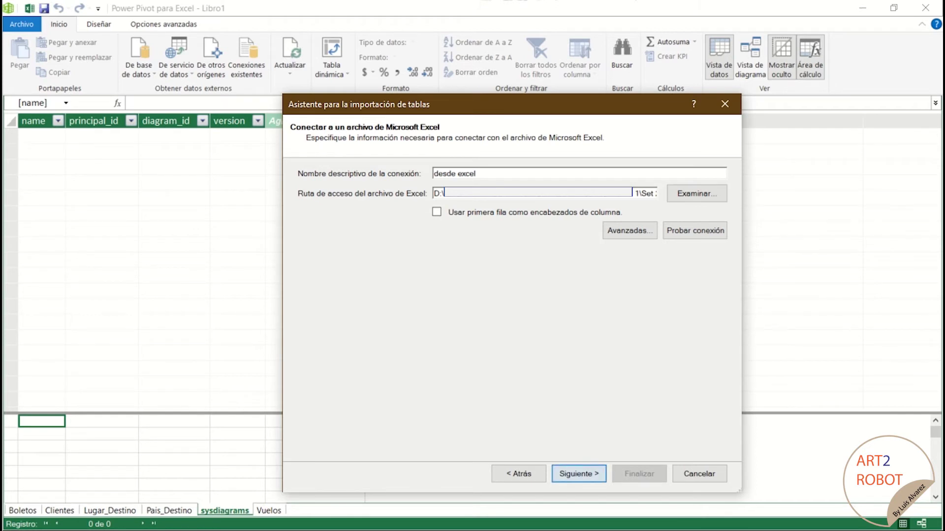
# Step: Import the Tabla1$ source table into the data model and close the import wizard
pyautogui.click(304, 231)
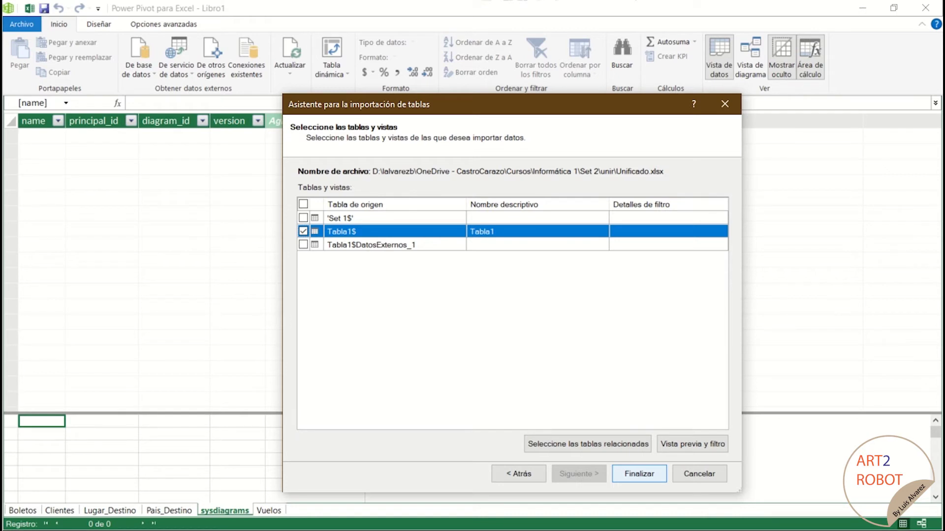
pyautogui.click(639, 474)
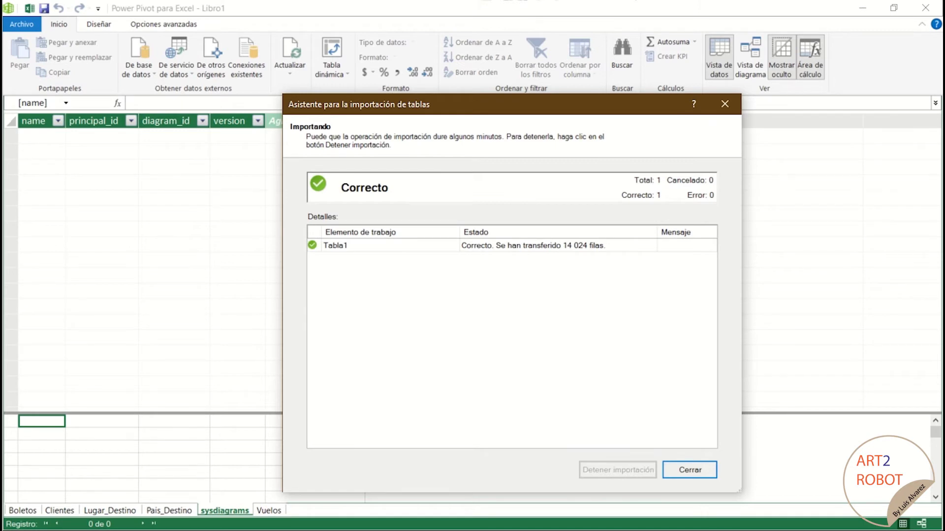
pyautogui.click(384, 245)
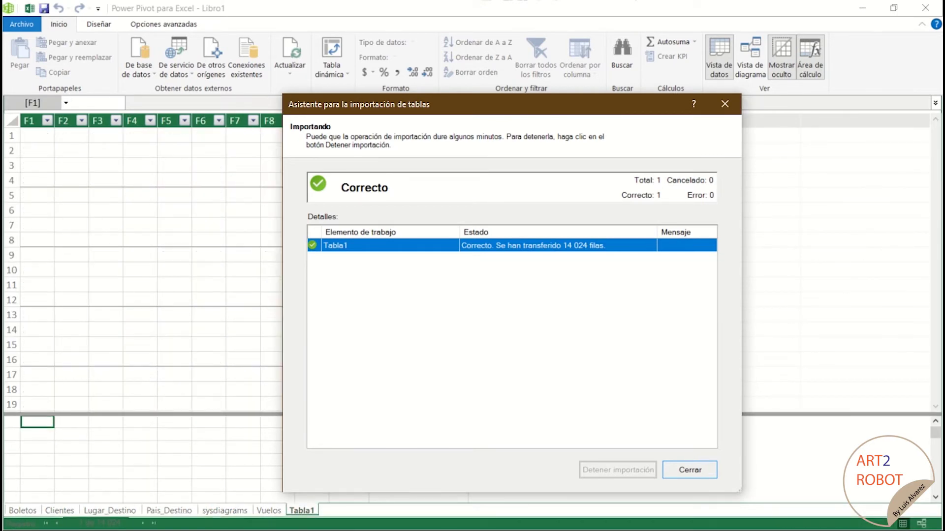
pyautogui.press('Return')
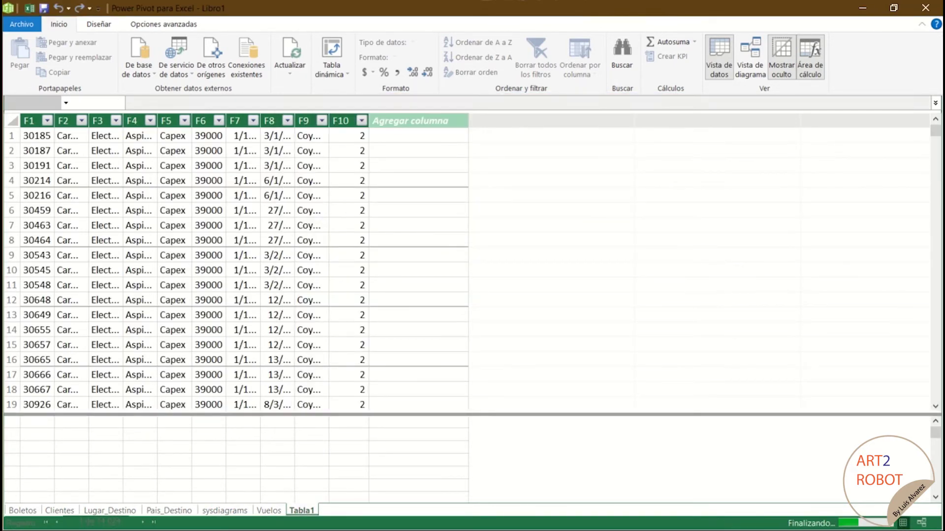
# Step: Widen columns F1 to F5 of Tabla1 so their contents can be read, and select column F1
pyautogui.moveTo(54, 120); pyautogui.dragTo(121, 121)
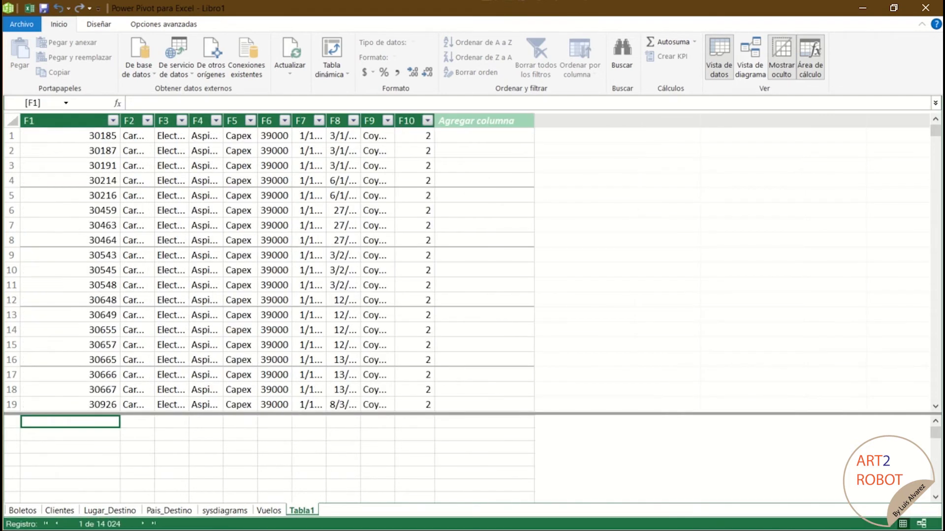
pyautogui.moveTo(155, 120); pyautogui.dragTo(332, 121)
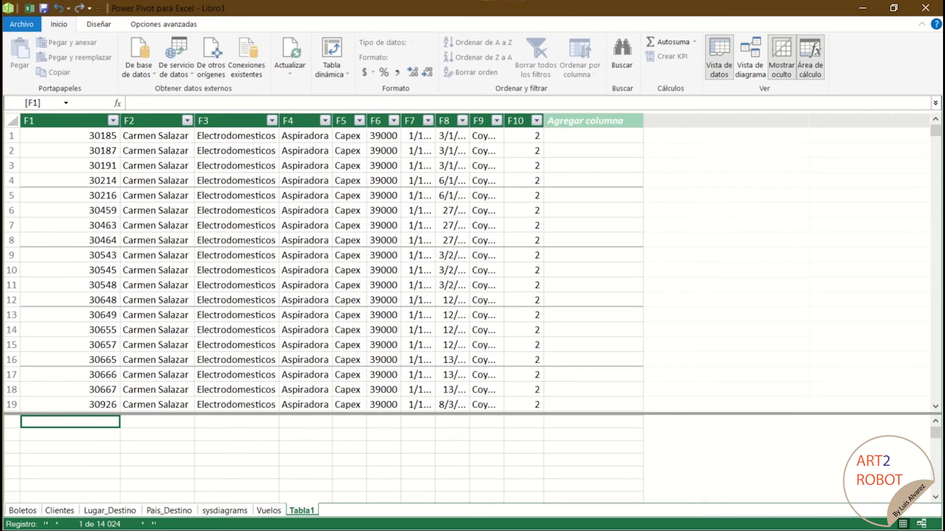
pyautogui.moveTo(366, 120); pyautogui.dragTo(378, 121)
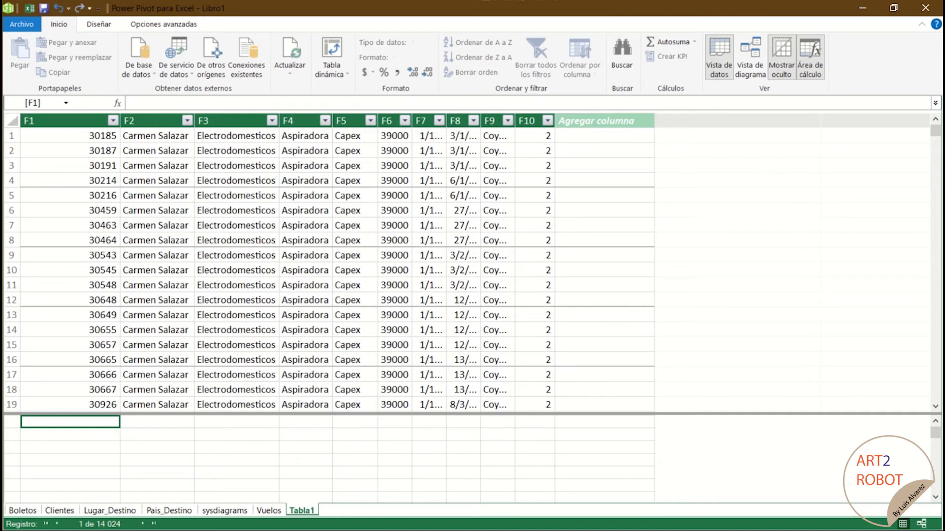
pyautogui.click(64, 121)
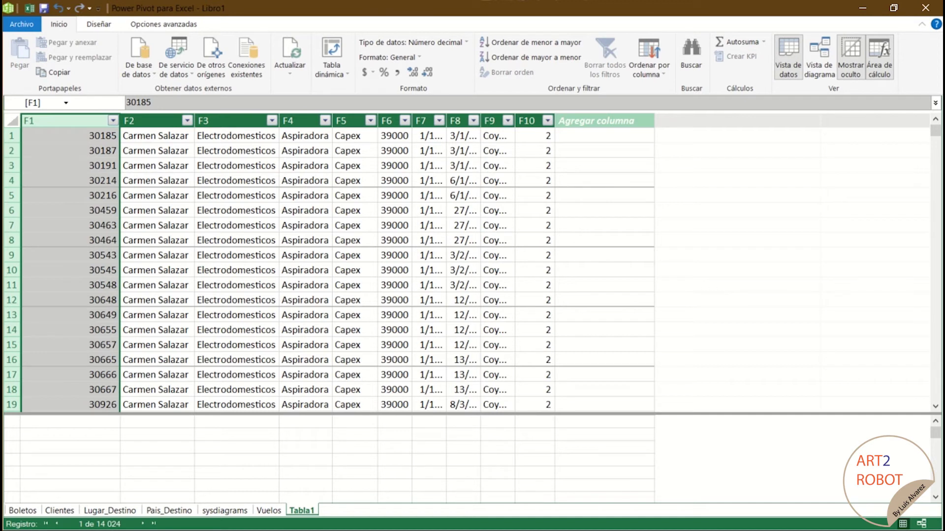
# Step: Rename the first three columns of Tabla1 as "id", "vendedor" and "item", and open the F4 column name for editing
pyautogui.doubleClick(64, 121)
pyautogui.write('id')
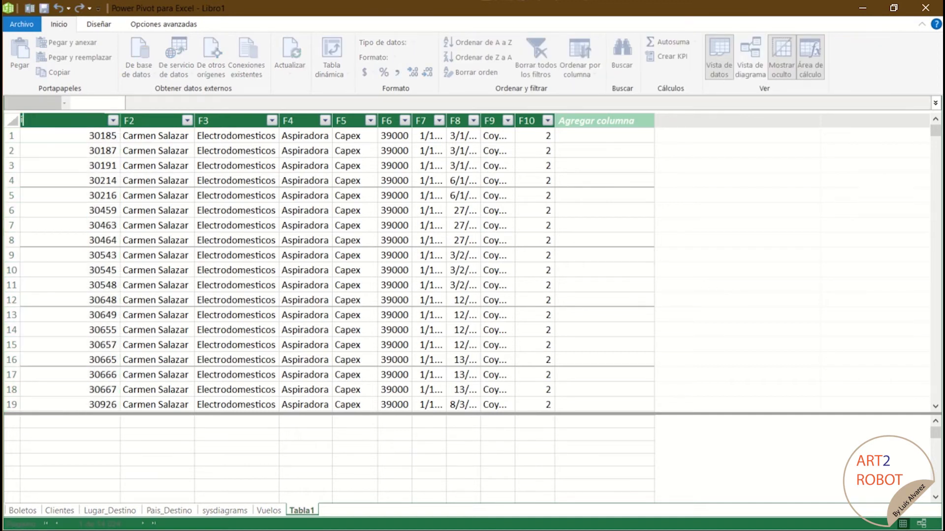
pyautogui.press('Return')
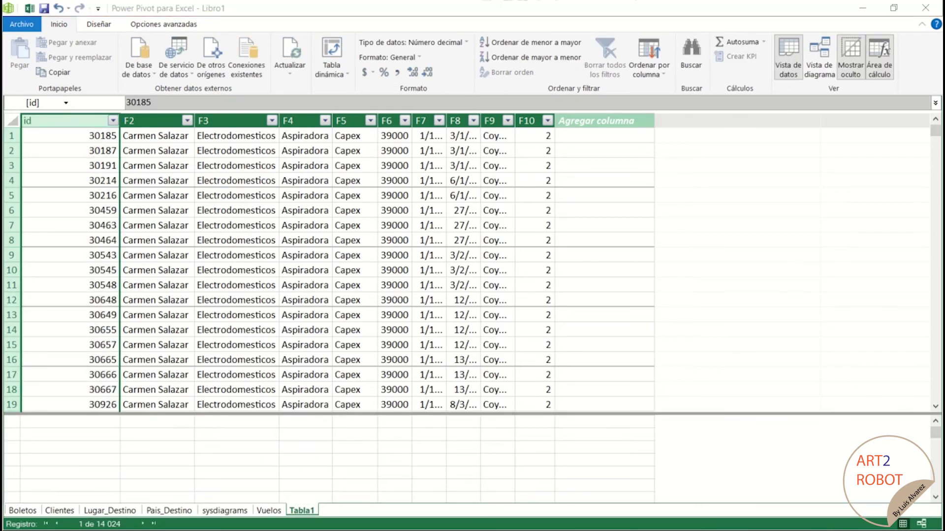
pyautogui.doubleClick(148, 120)
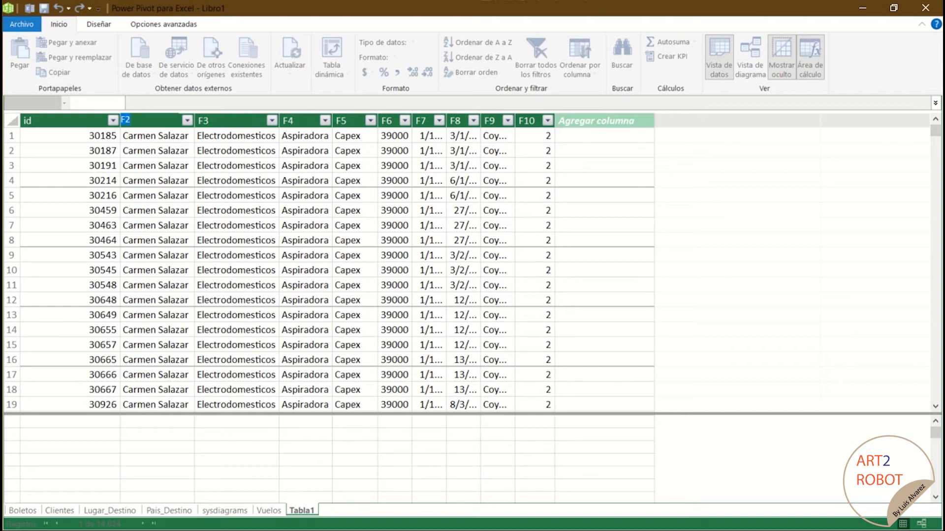
pyautogui.write('vendedor')
pyautogui.press('Return')
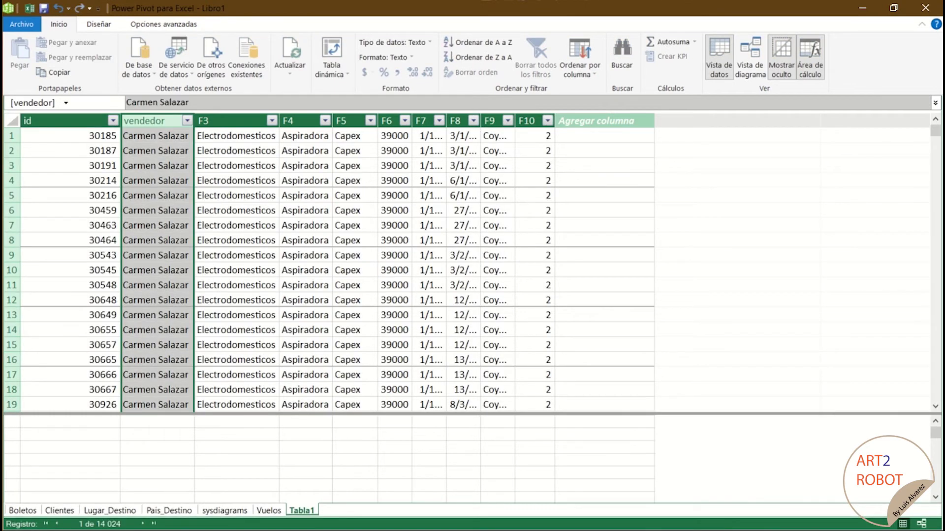
pyautogui.press('Tab')
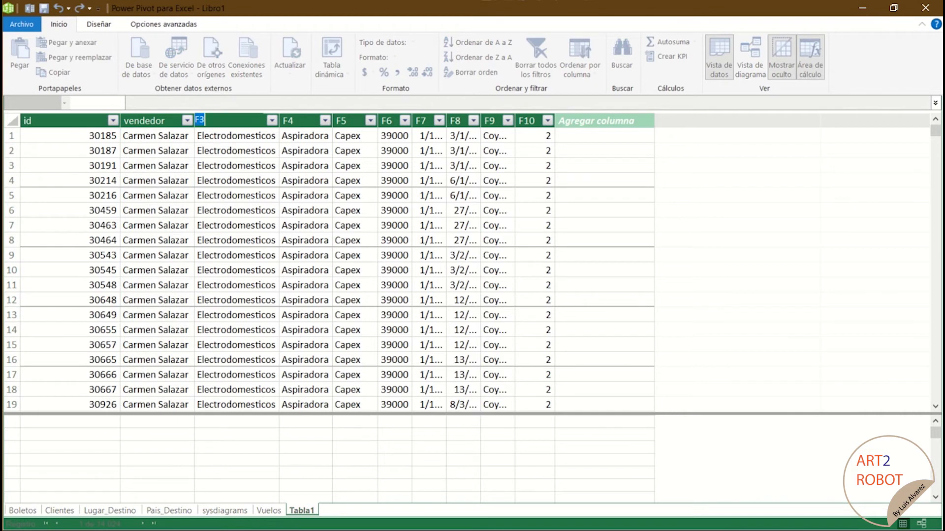
pyautogui.write('item')
pyautogui.press('Return')
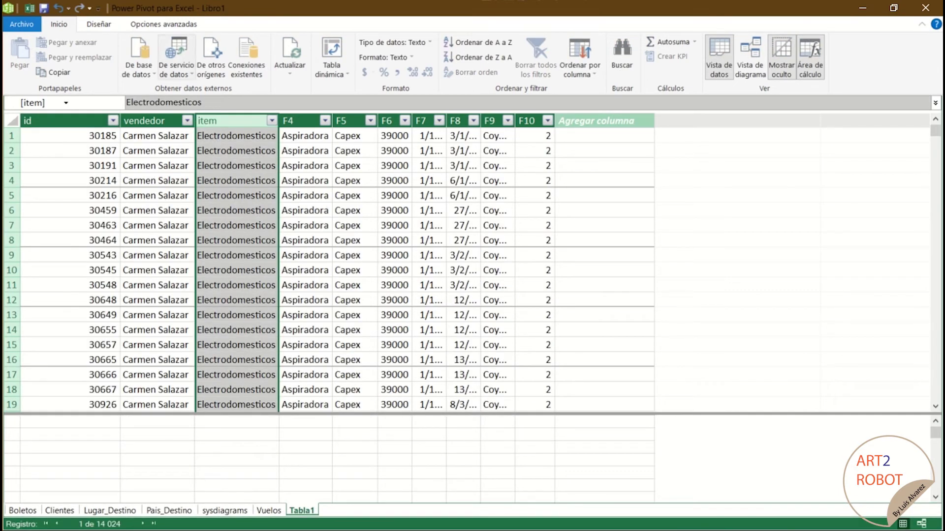
pyautogui.doubleClick(298, 121)
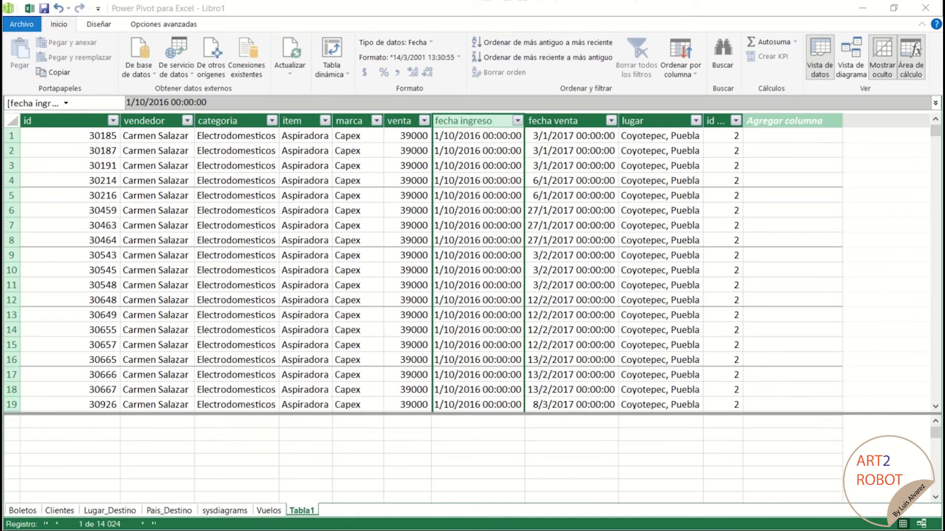
# Step: Look over the renamed columns of Tabla1 across the third row and end with the whole fecha ingreso column selected
pyautogui.click(237, 166)
pyautogui.press('Right')
pyautogui.press('Right')
pyautogui.press('Right')
pyautogui.press('Right')
pyautogui.press('Right')
pyautogui.press('Right')
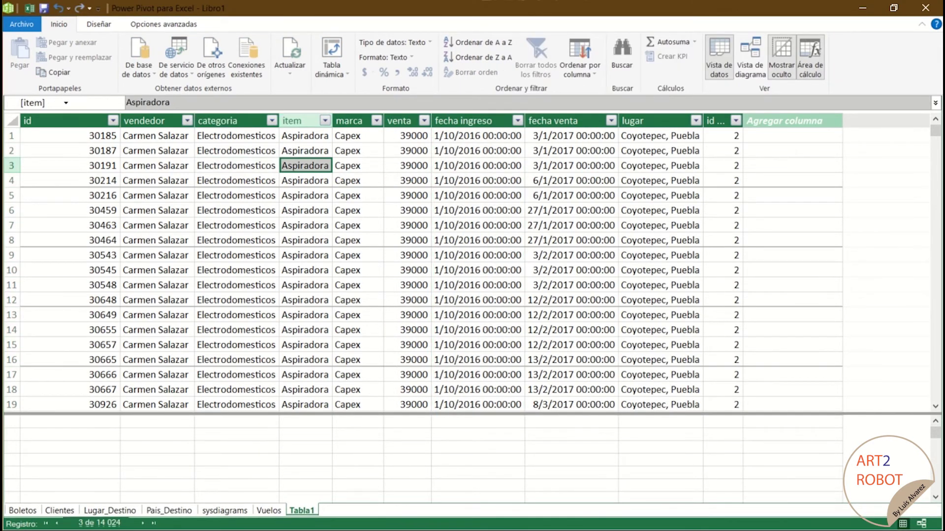
pyautogui.press('Left')
pyautogui.press('Left')
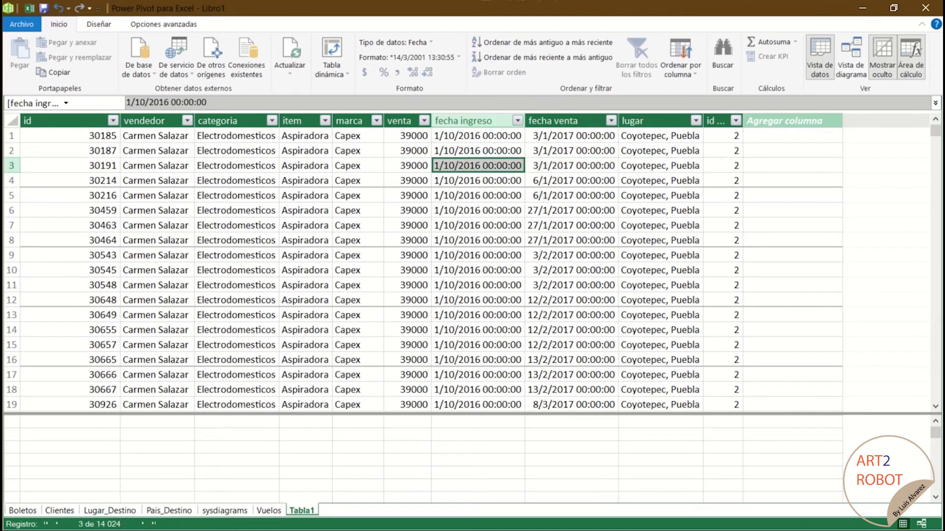
pyautogui.press('Up')
pyautogui.press('Up')
pyautogui.hotkey('ctrl', 'space')
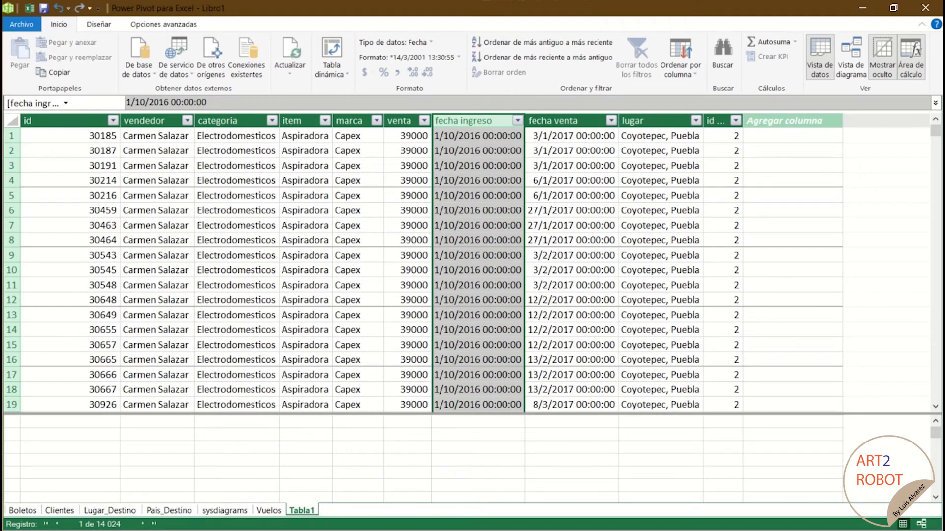
# Step: Select the venta column and set its format to Número entero
pyautogui.press('Left')
pyautogui.hotkey('ctrl', 'space')
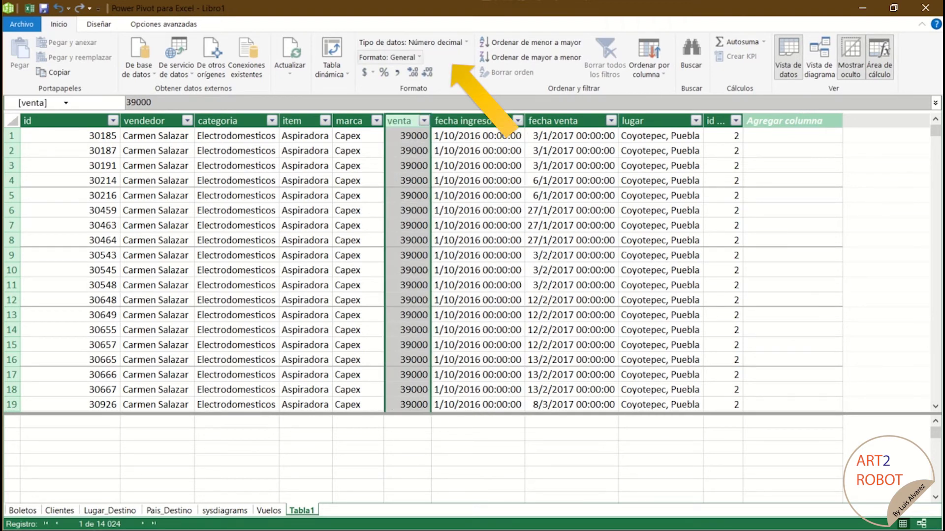
pyautogui.click(389, 57)
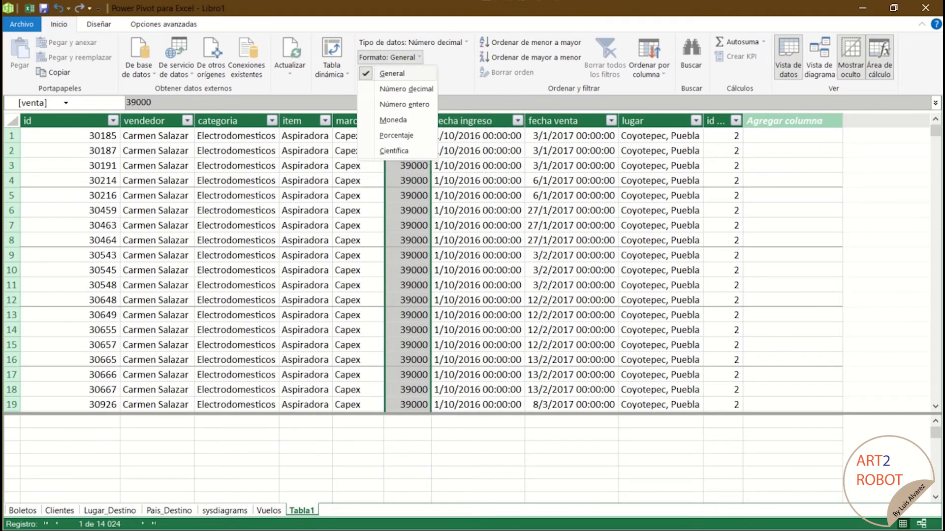
pyautogui.click(404, 104)
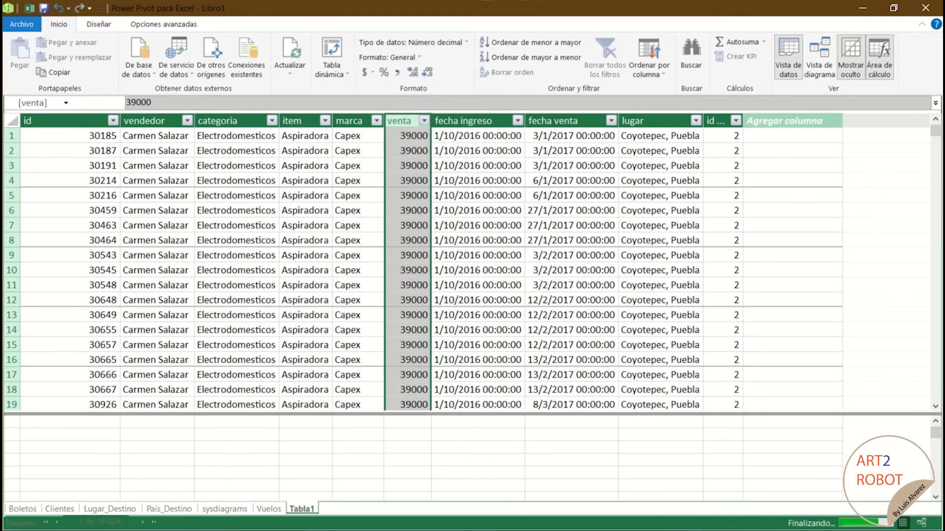
# Step: Format the venta column as Moneda and fit its width to the amounts
pyautogui.click(402, 57)
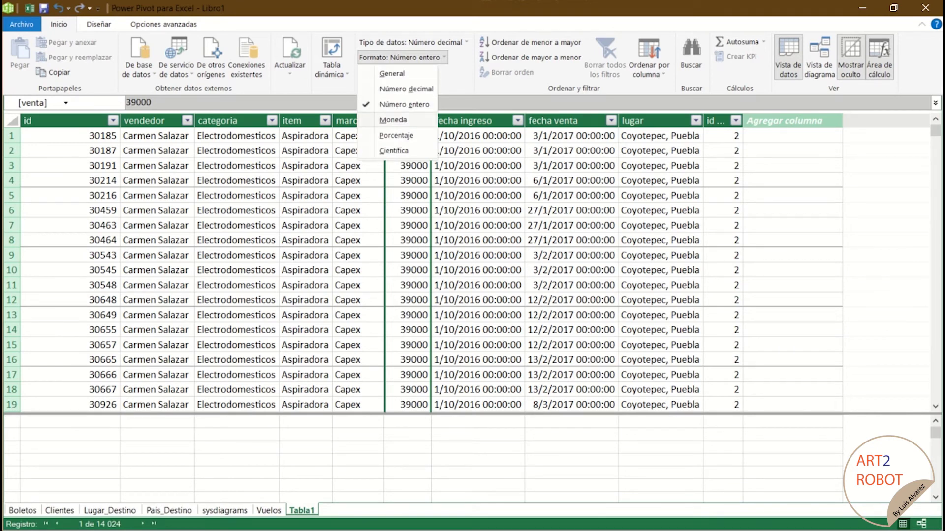
pyautogui.click(393, 119)
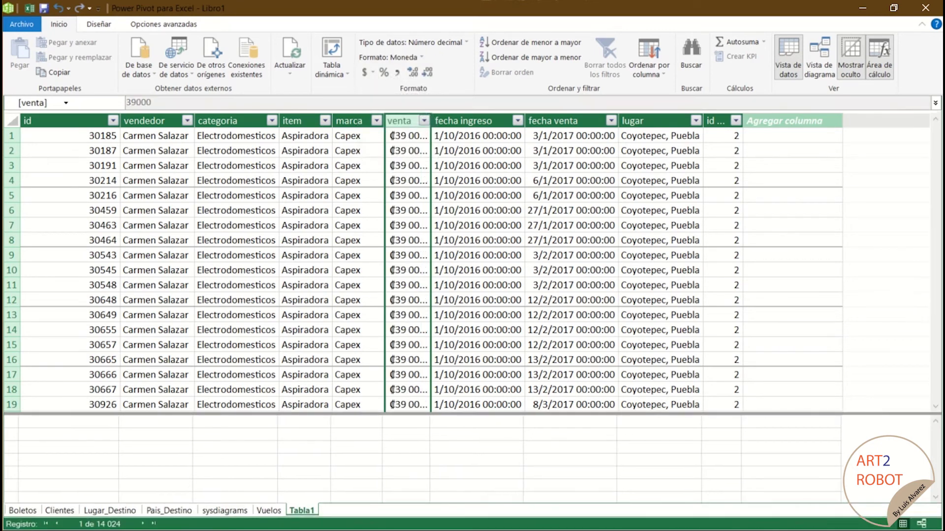
pyautogui.doubleClick(431, 121)
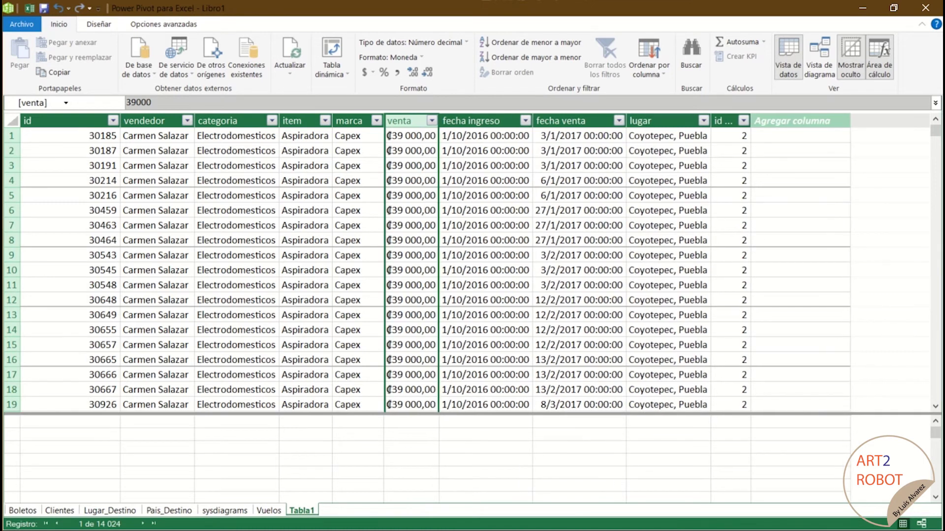
# Step: Format the fecha ingreso column with the long date style "miércoles, 14 de marzo de 2001" and fit its width to the dates
pyautogui.click(485, 121)
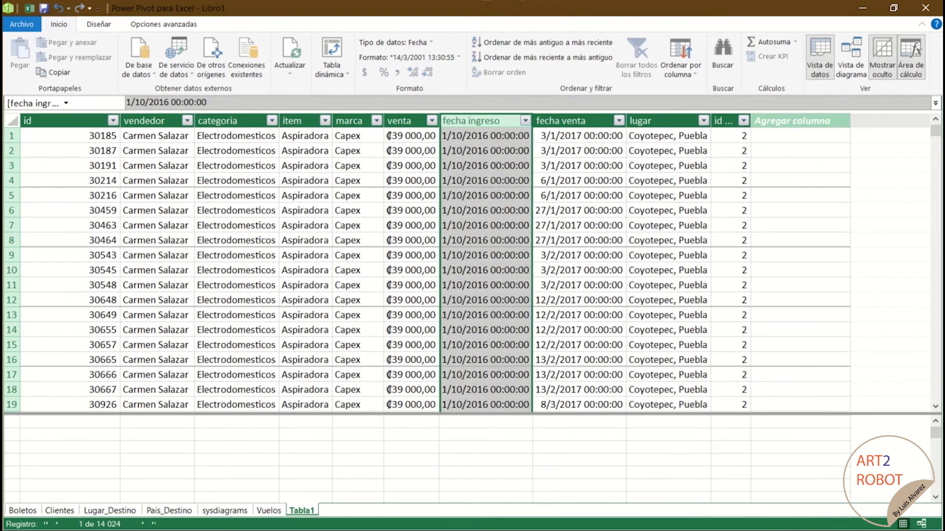
pyautogui.click(409, 57)
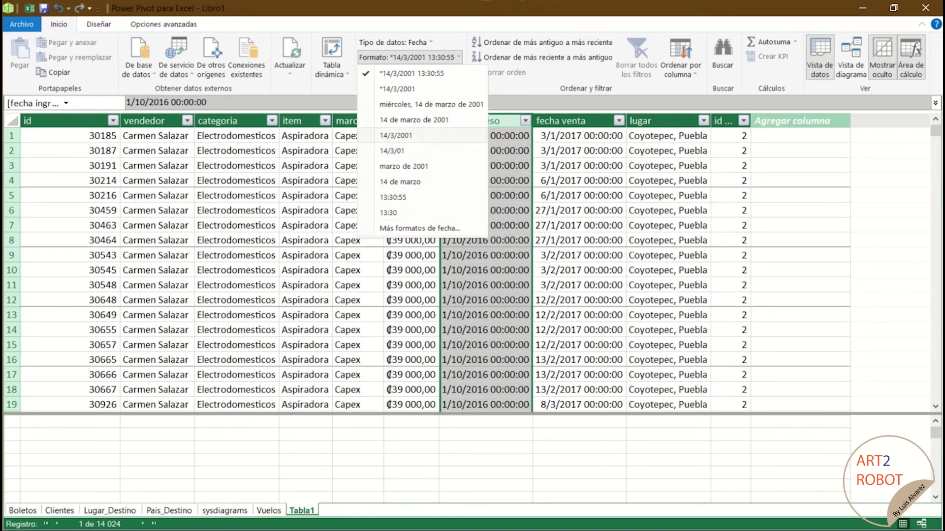
pyautogui.click(431, 104)
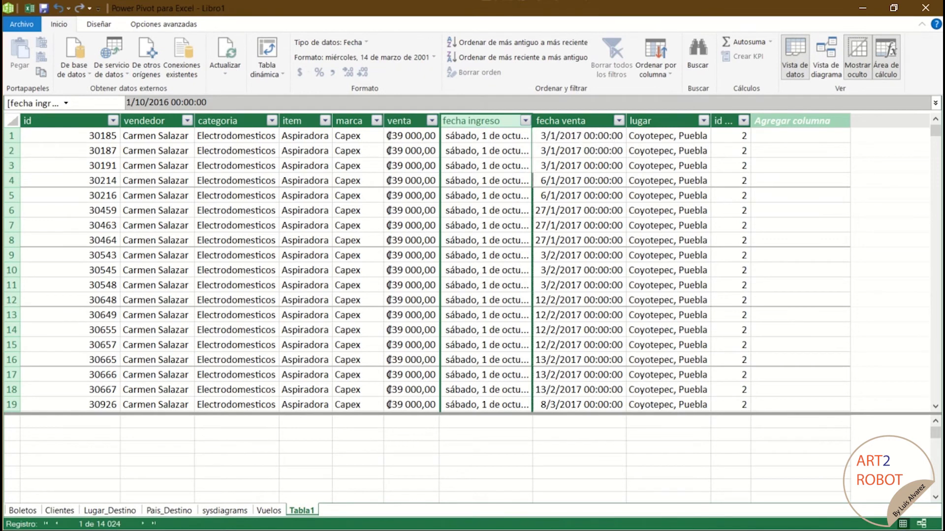
pyautogui.doubleClick(532, 120)
# Step: Format the fecha venta column with the long date style "miércoles, 14 de marzo de 2001" and fit its width to the dates
pyautogui.click(615, 121)
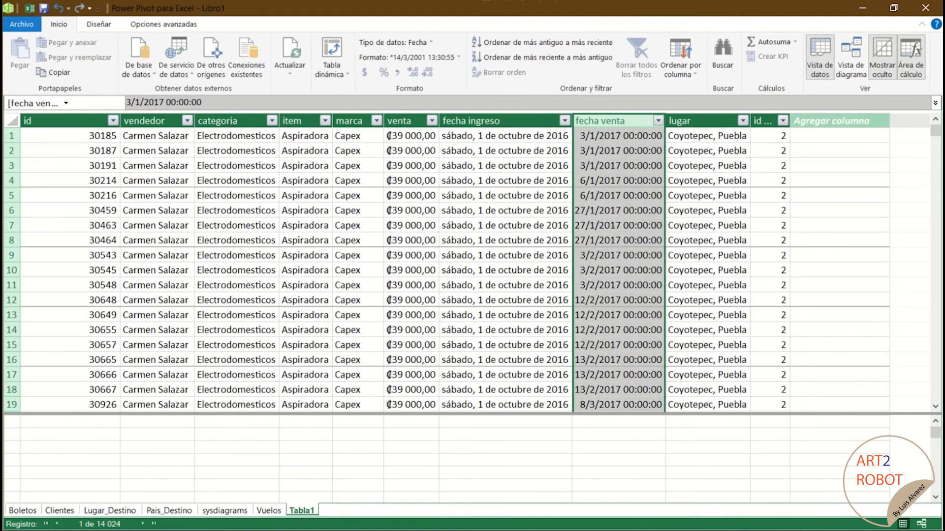
pyautogui.click(408, 57)
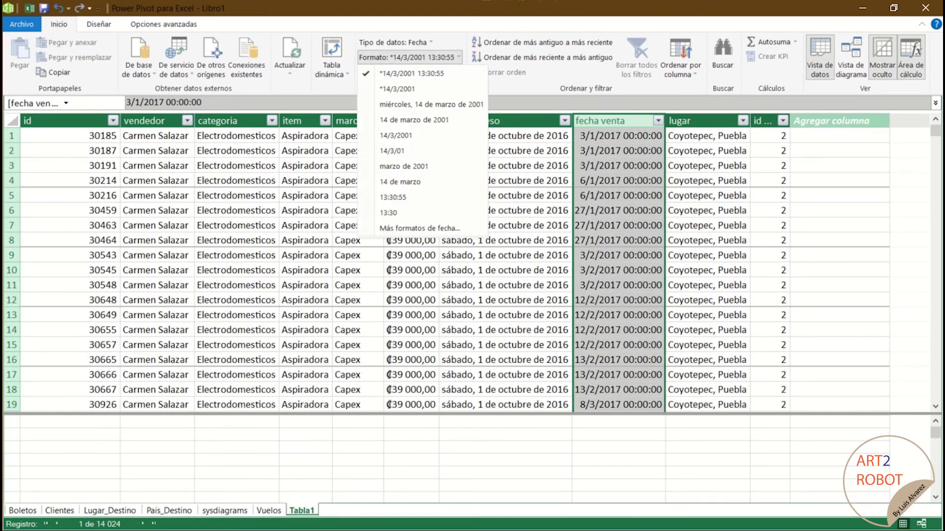
pyautogui.click(431, 104)
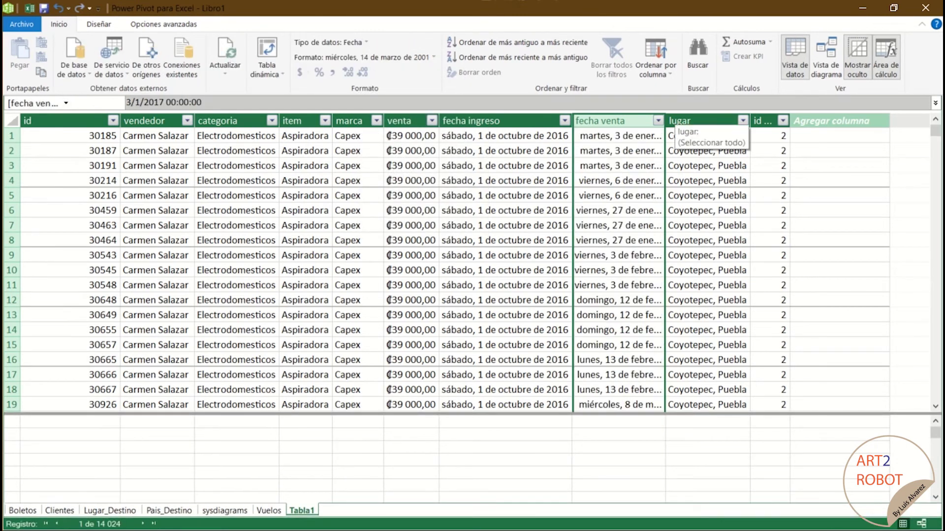
pyautogui.doubleClick(665, 120)
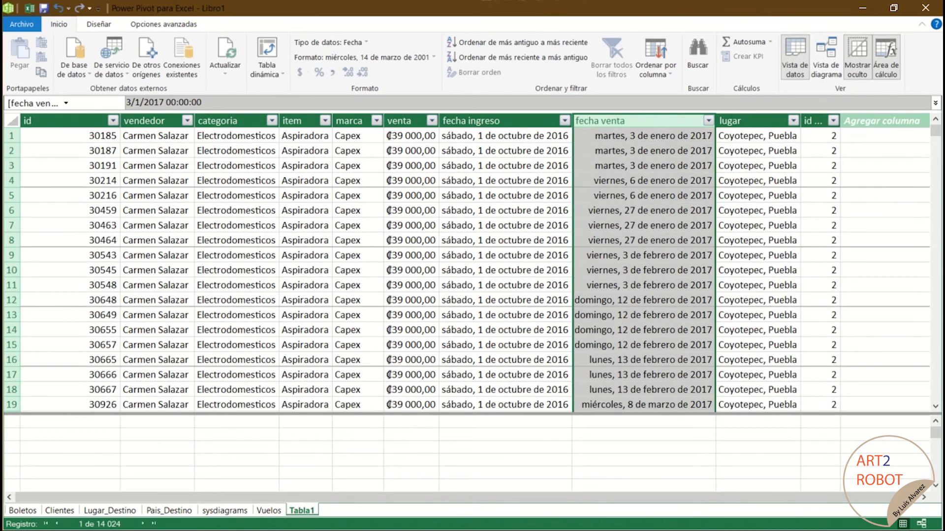
pyautogui.click(644, 255)
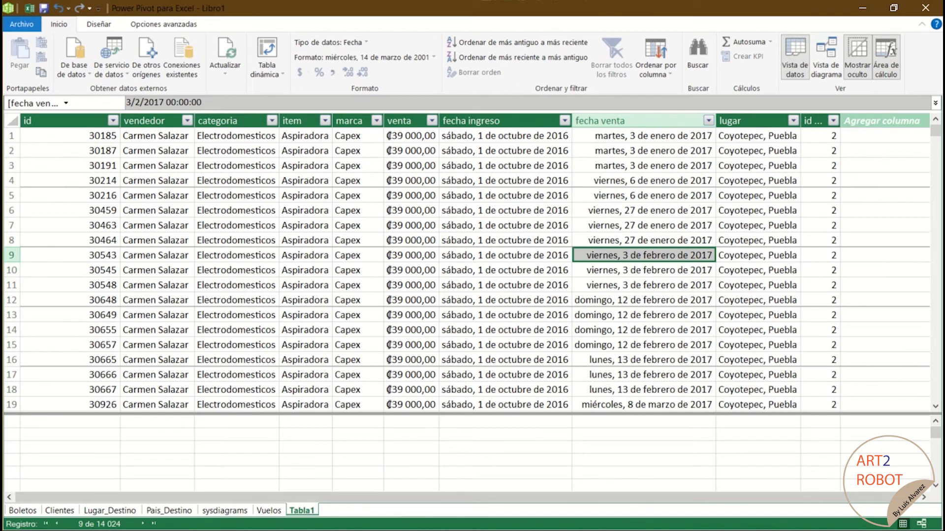
# Step: Set the format of the id tienda column to Número entero
pyautogui.click(812, 121)
pyautogui.click(389, 57)
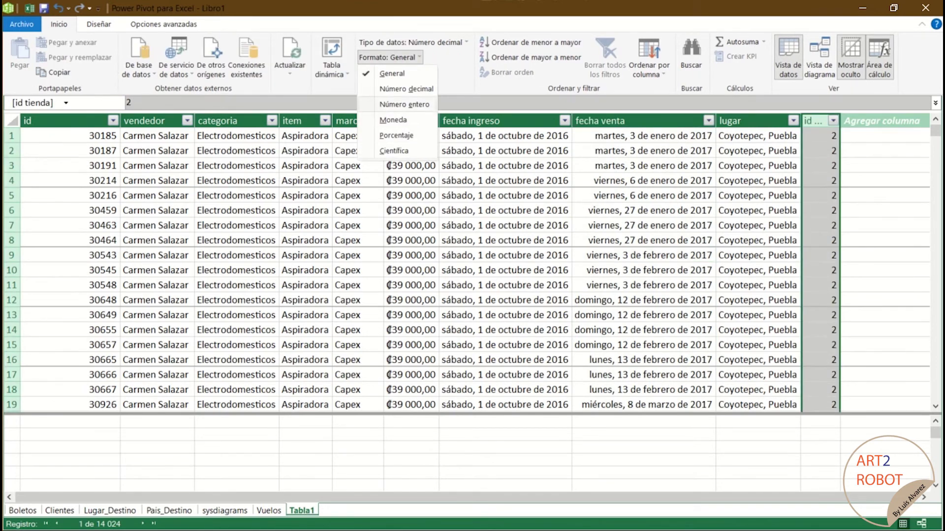
pyautogui.click(404, 104)
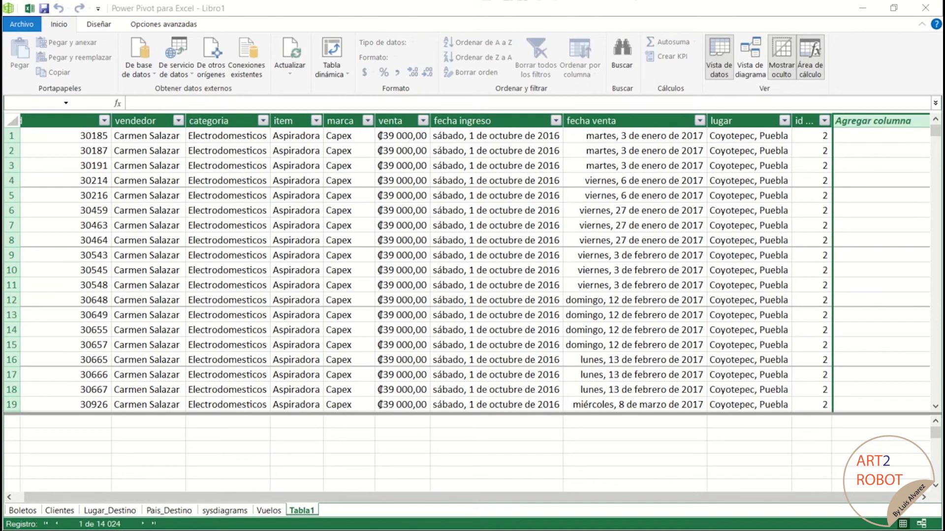
# Step: Create a measure under the id column in the calculation area with the formula =SUM(Tabla1[venta])
pyautogui.click(65, 435)
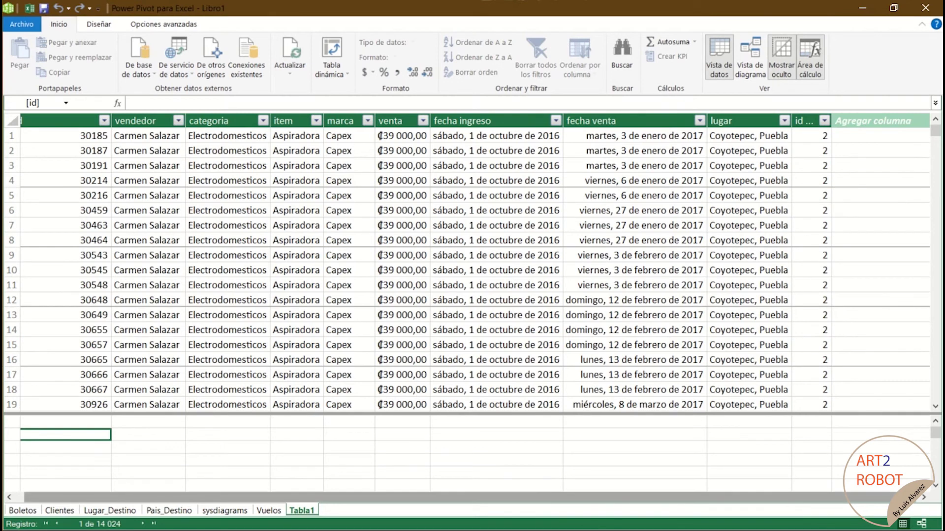
pyautogui.hscroll(-1, 468, 308)
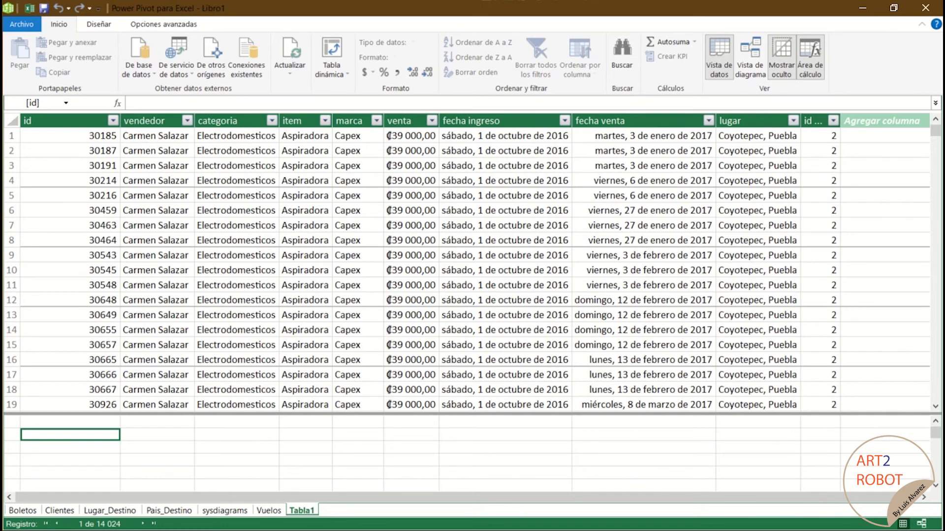
pyautogui.click(129, 103)
pyautogui.write('=')
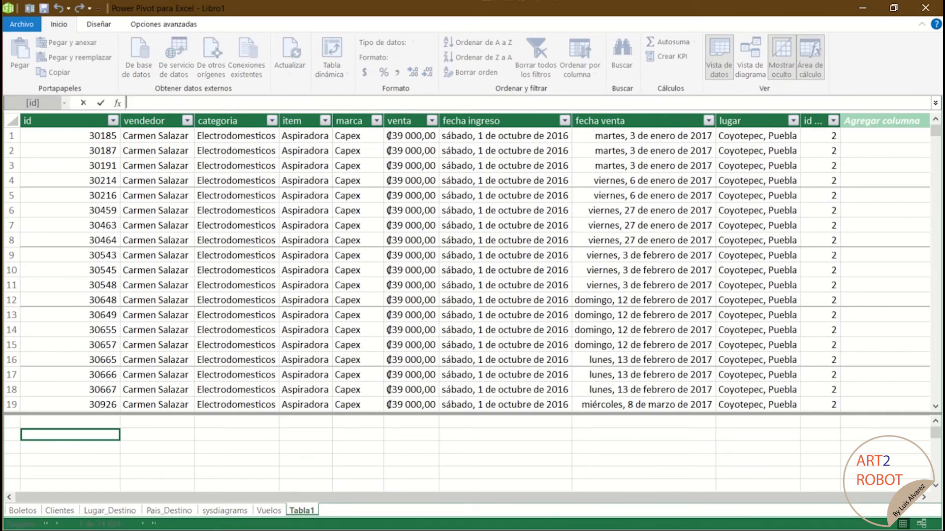
pyautogui.write('sum')
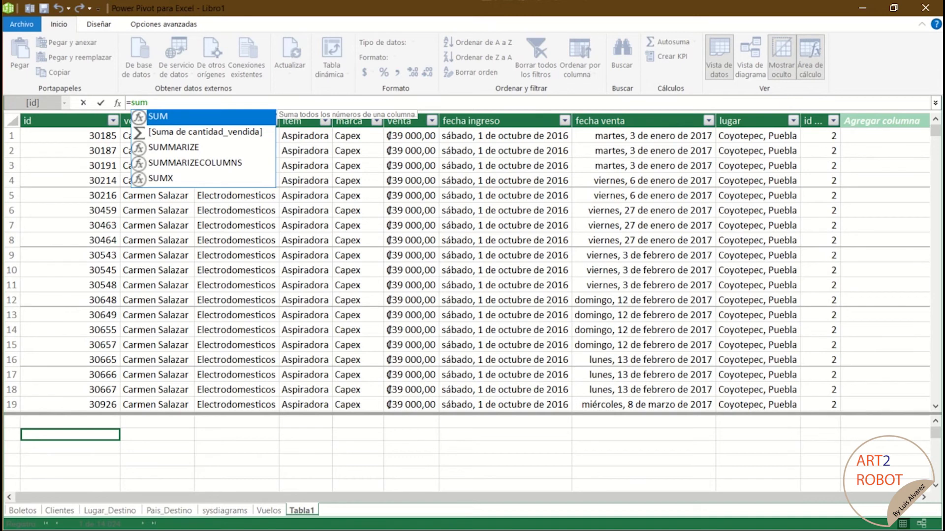
pyautogui.press('Tab')
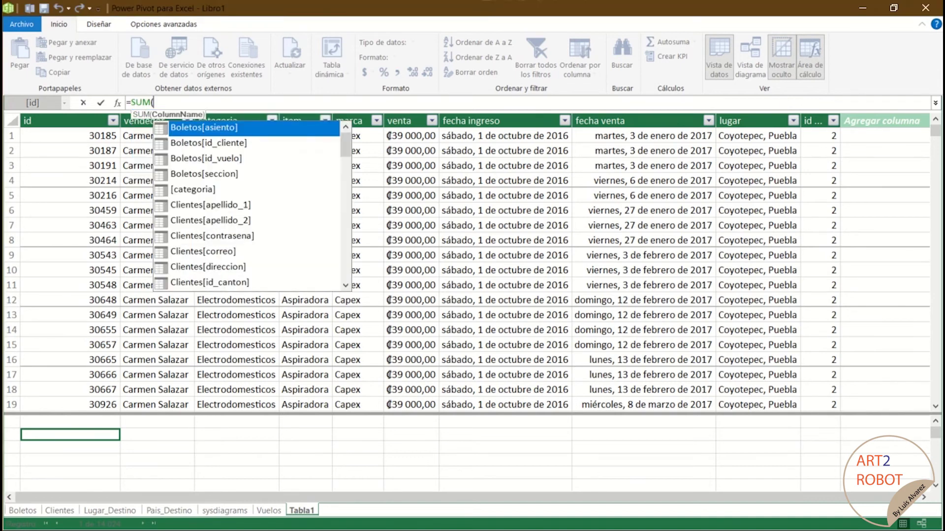
pyautogui.scroll(-2, 247, 206)
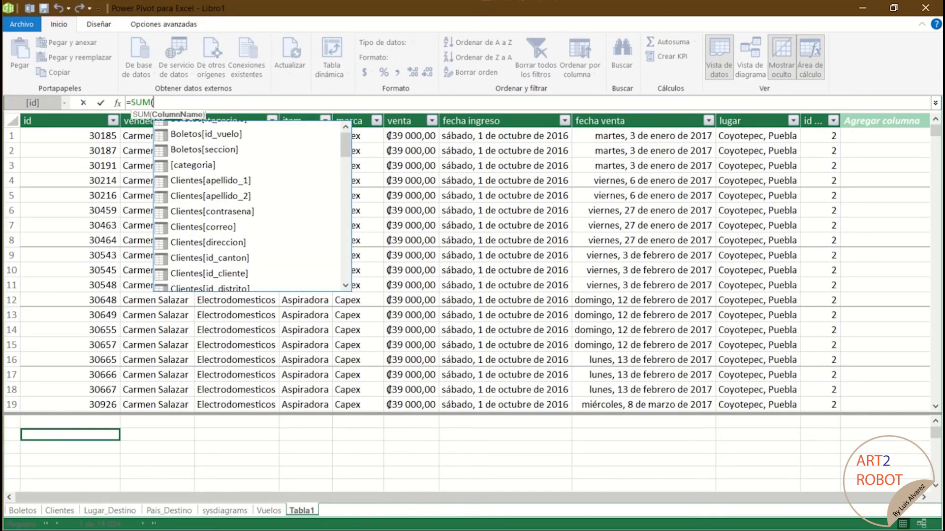
pyautogui.scroll(2, 247, 205)
pyautogui.scroll(-10, 247, 206)
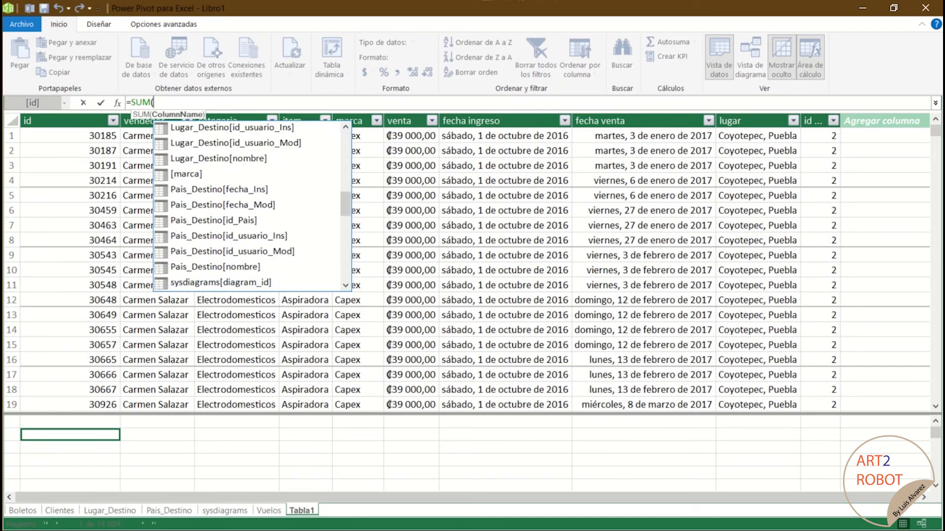
pyautogui.scroll(-5, 247, 206)
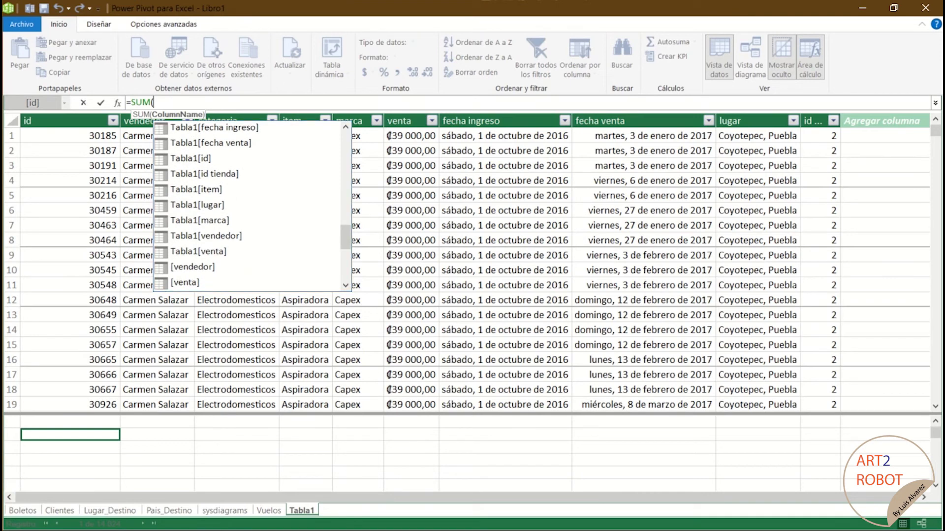
pyautogui.press('Return')
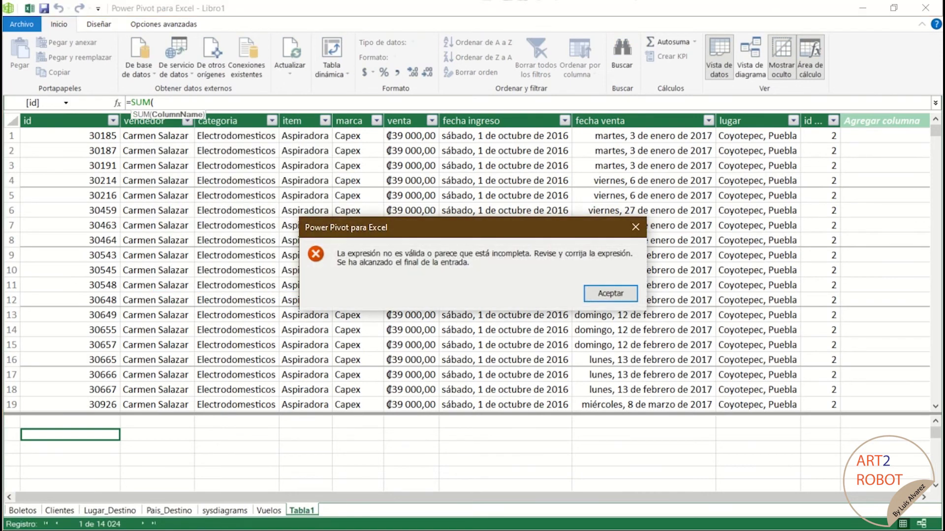
pyautogui.press('Return')
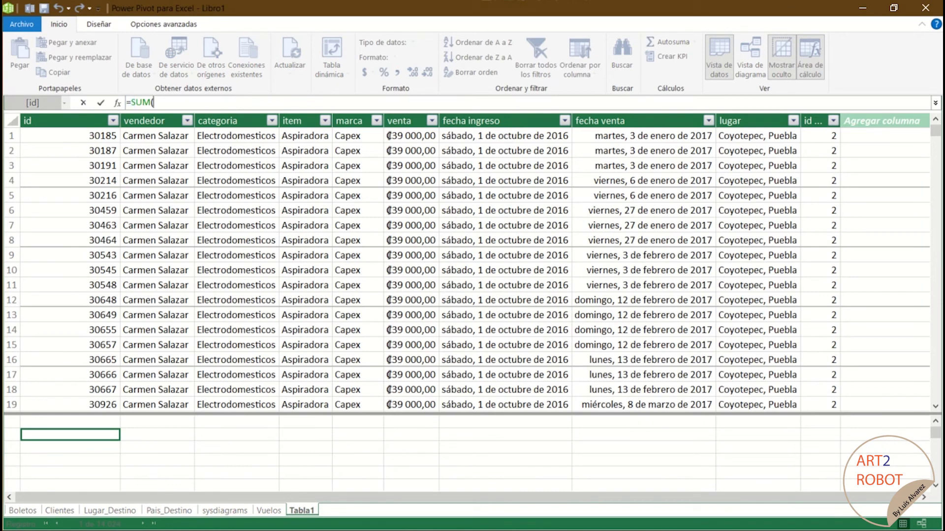
pyautogui.click(404, 121)
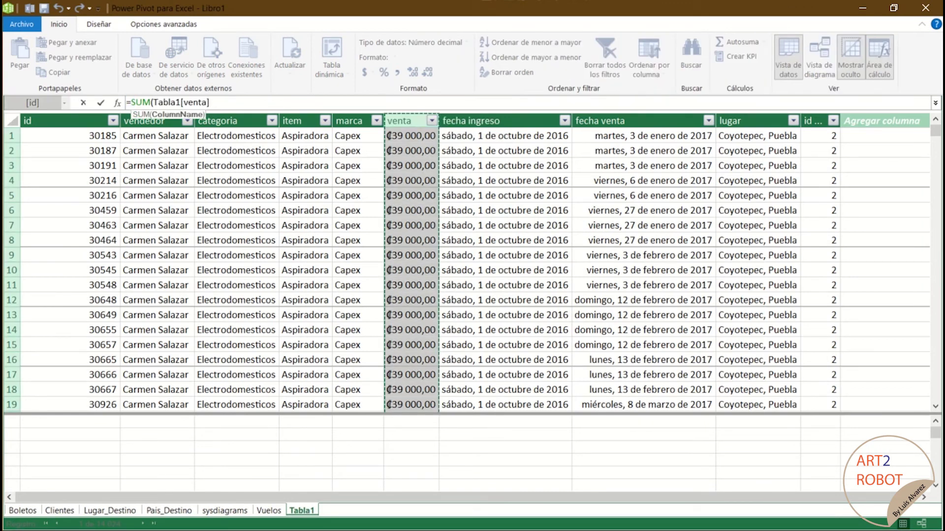
pyautogui.write(')')
pyautogui.press('Return')
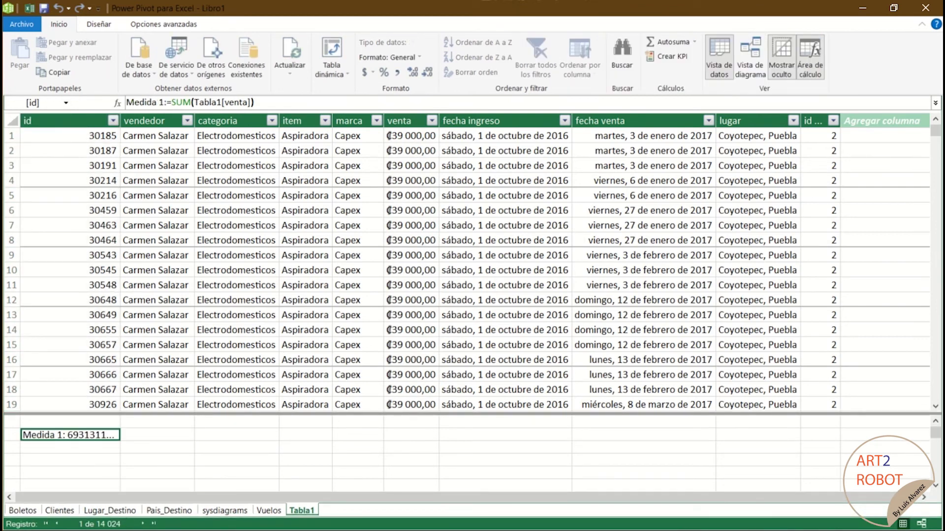
# Step: Format the new measure as Moneda with the ₡ symbol and 2 decimal places
pyautogui.hotkey('shift', 'F10')
pyautogui.press('Escape')
pyautogui.rightClick(91, 436)
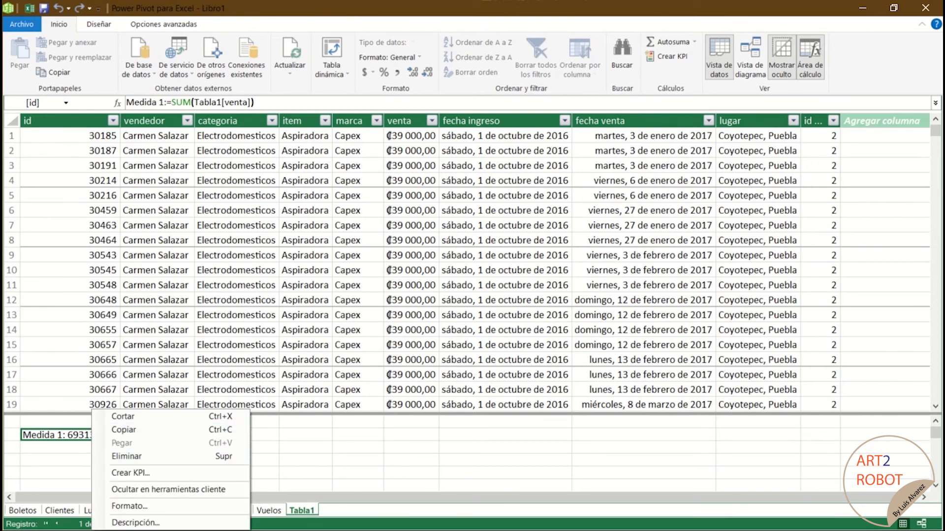
pyautogui.click(305, 448)
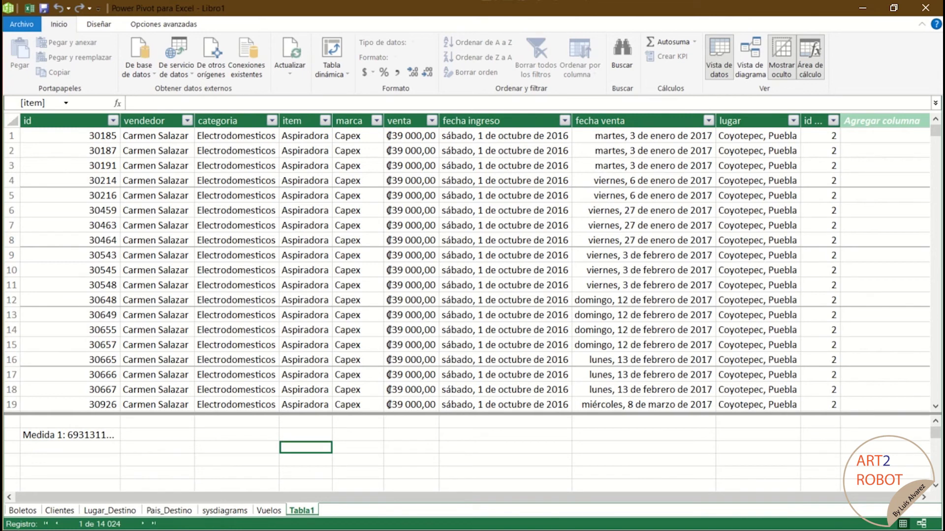
pyautogui.rightClick(92, 436)
pyautogui.click(123, 503)
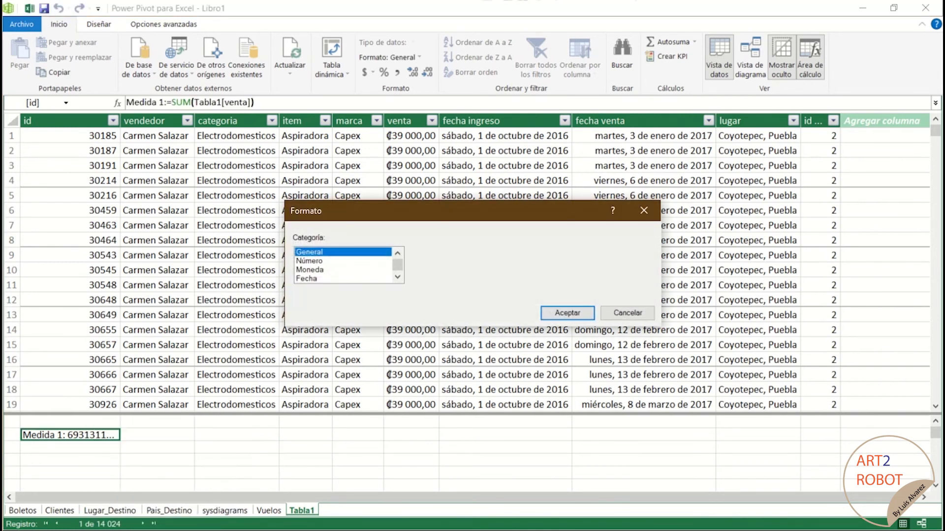
pyautogui.click(309, 270)
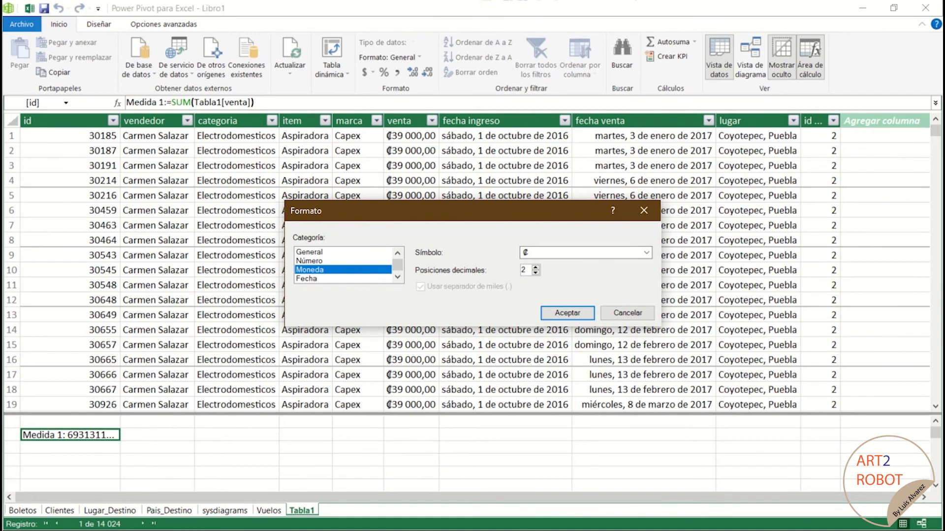
pyautogui.press('Return')
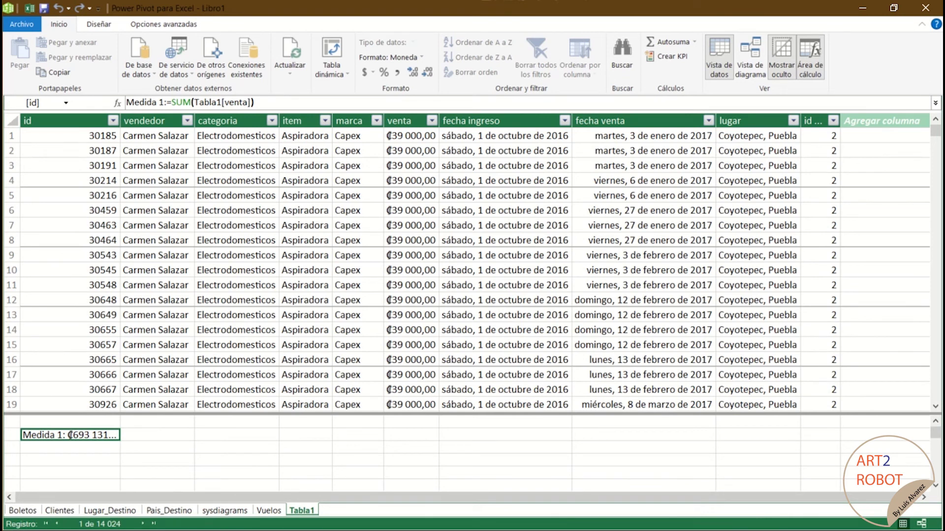
pyautogui.doubleClick(69, 435)
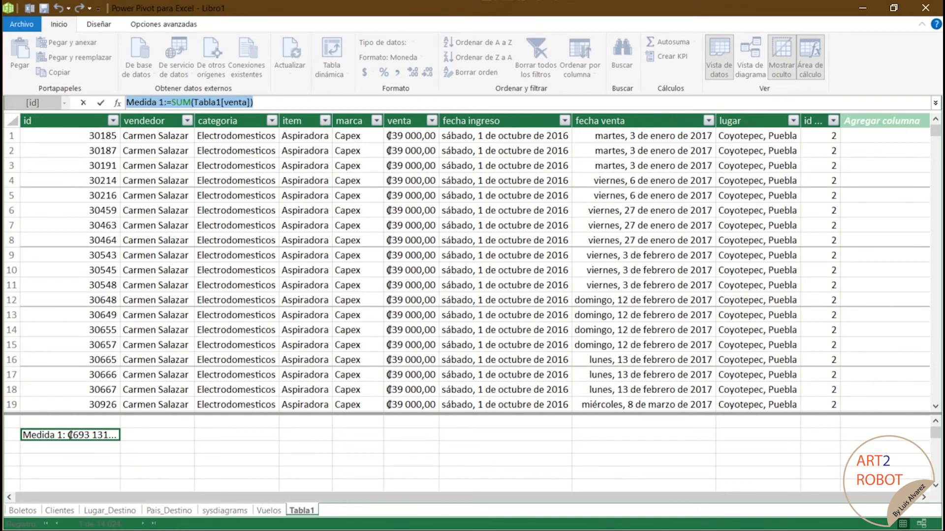
pyautogui.click(505, 448)
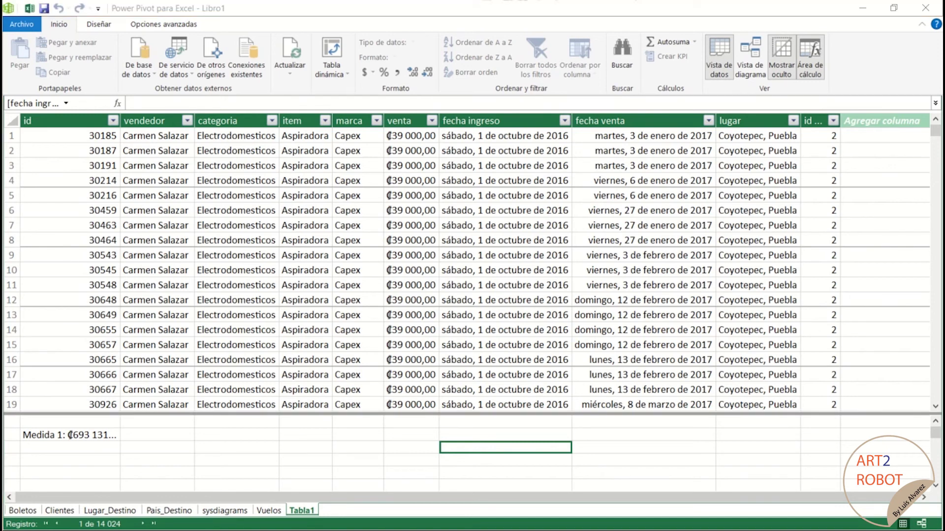
# Step: Close Power Pivot to return to Excel, show the workbook's queries and connections, and select the "desde excel" connection
pyautogui.click(926, 7)
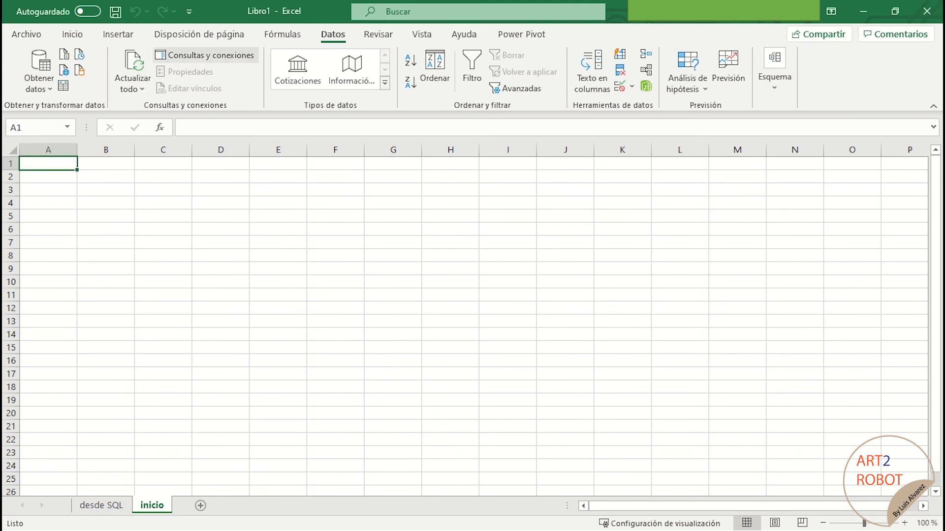
pyautogui.click(207, 55)
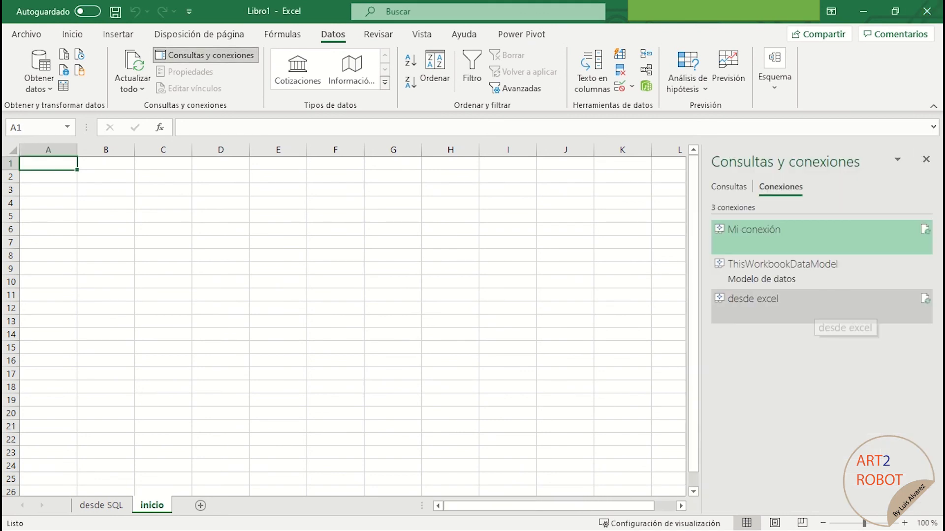
pyautogui.click(821, 307)
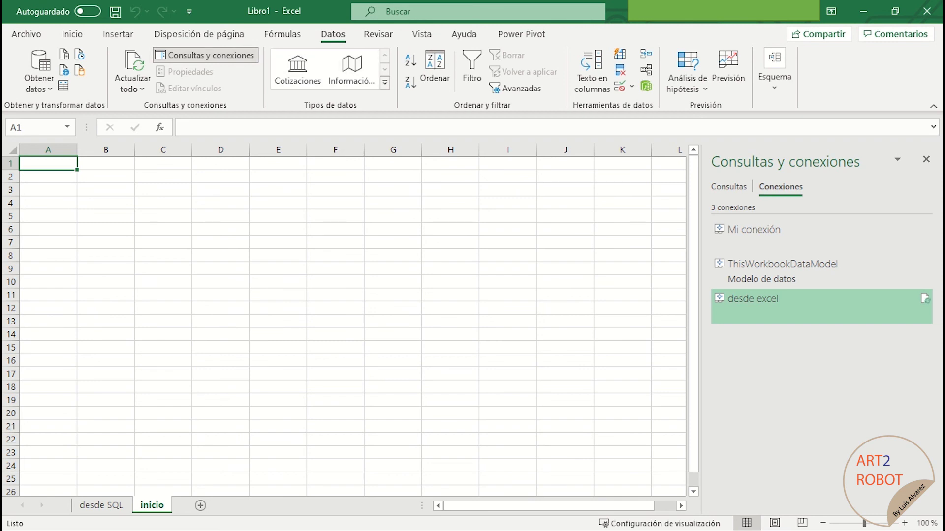
# Step: Create a pivot table on a new worksheet using the "desde excel" connection as its external data source
pyautogui.click(118, 34)
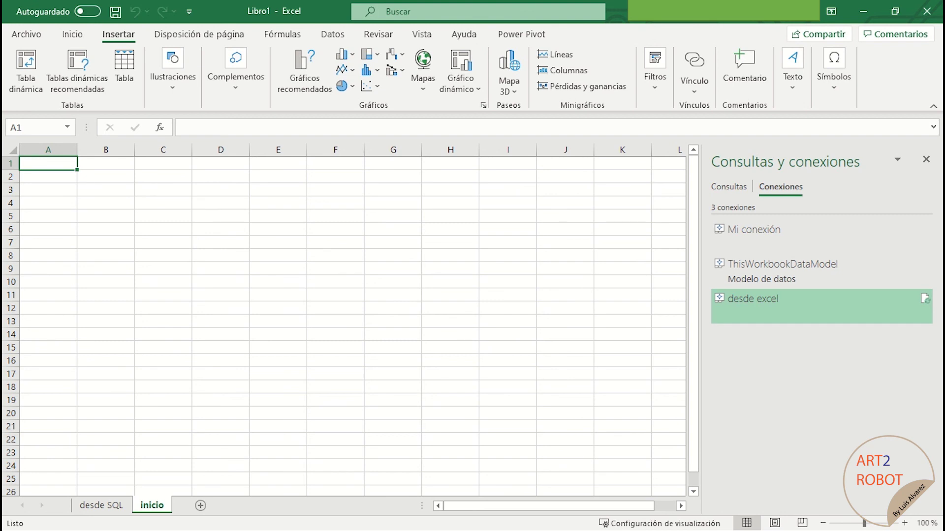
pyautogui.click(26, 69)
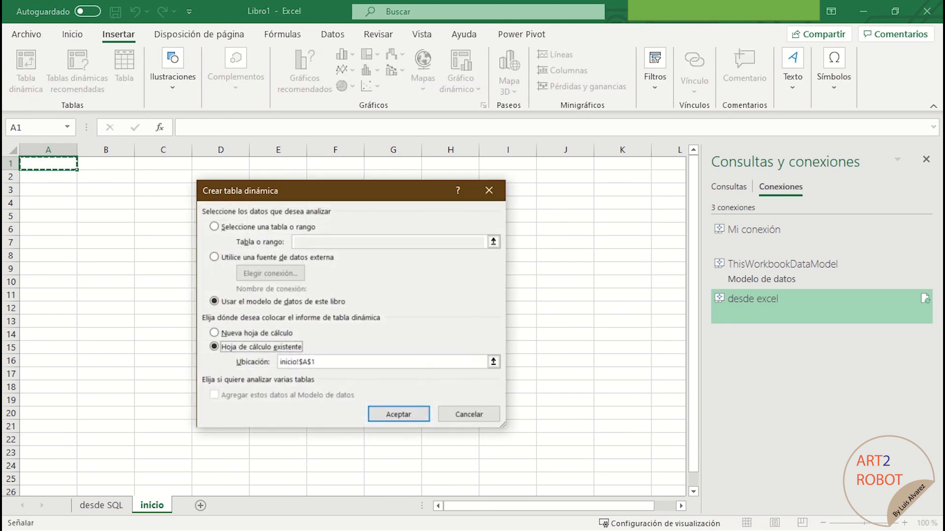
pyautogui.click(214, 257)
pyautogui.click(271, 273)
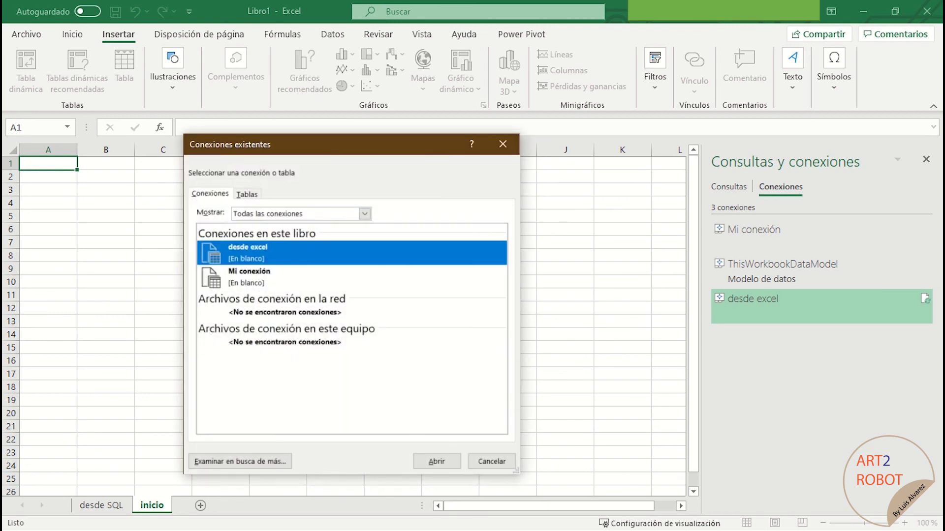
pyautogui.click(270, 277)
pyautogui.click(248, 253)
pyautogui.press('Return')
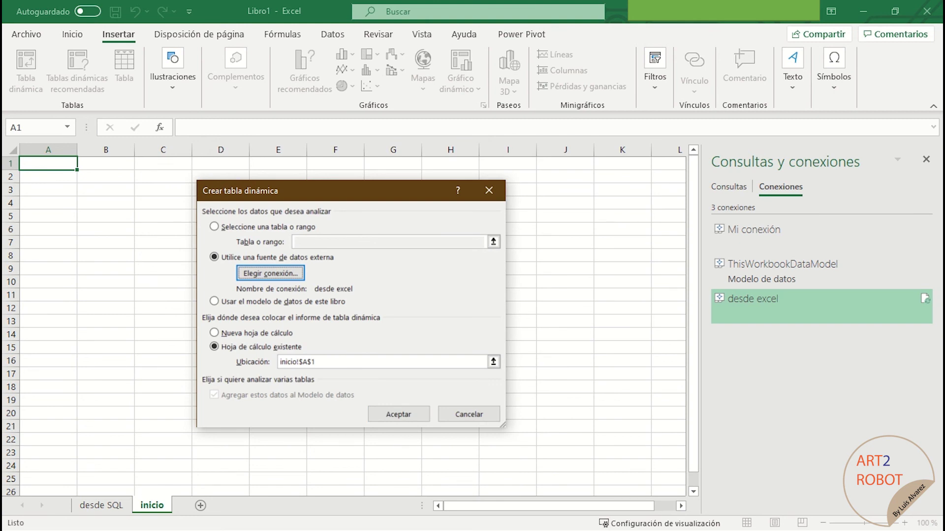
pyautogui.hotkey('alt', 'n')
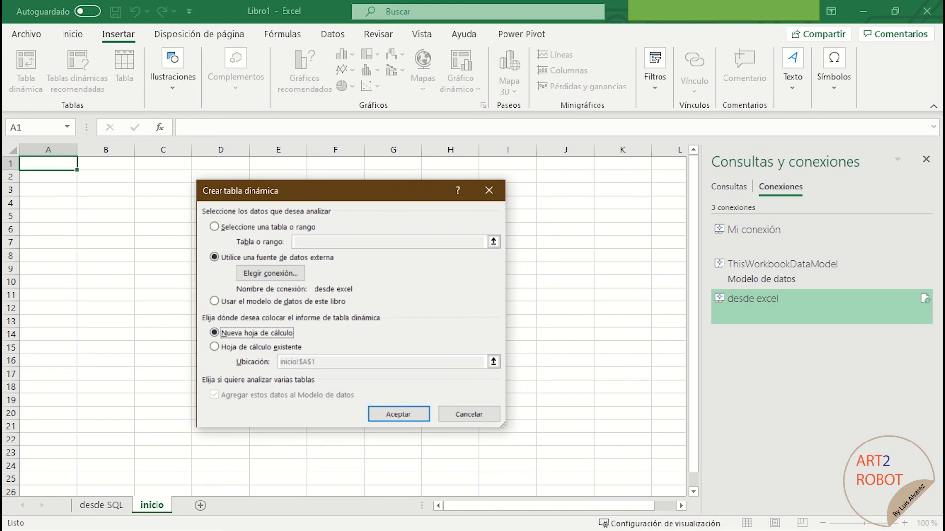
pyautogui.press('Return')
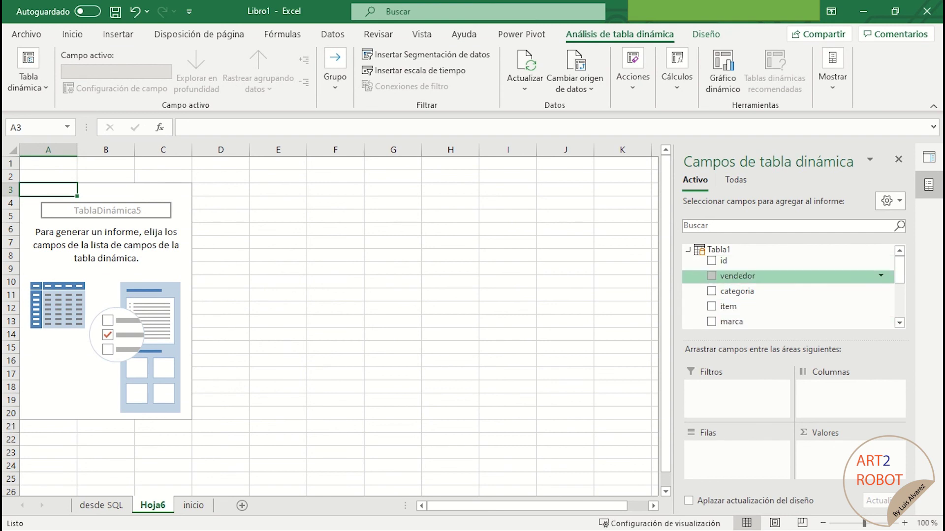
# Step: Place the vendedor field in the pivot table's columns and the marca field in its rows
pyautogui.scroll(-2, 788, 286)
pyautogui.scroll(2, 788, 285)
pyautogui.scroll(-1, 787, 286)
pyautogui.scroll(1, 787, 288)
pyautogui.scroll(-1, 788, 276)
pyautogui.moveTo(738, 264); pyautogui.dragTo(850, 389)
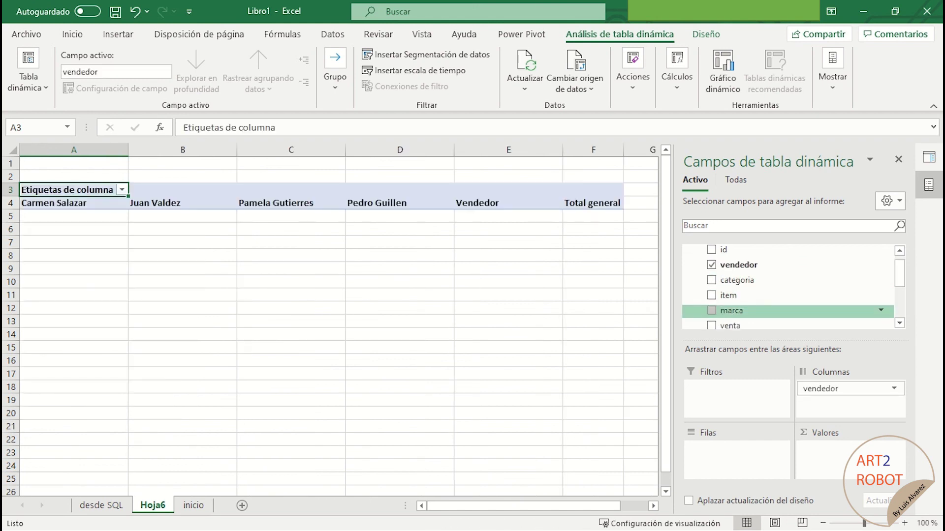
pyautogui.moveTo(731, 311); pyautogui.dragTo(737, 451)
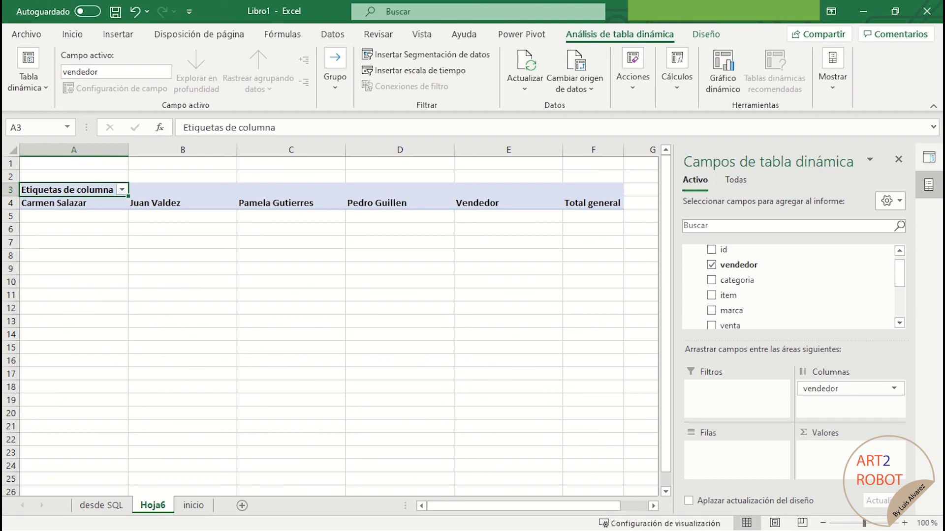
# Step: Add the venta field of Tabla1 to the pivot table as a summed value
pyautogui.scroll(-2, 788, 296)
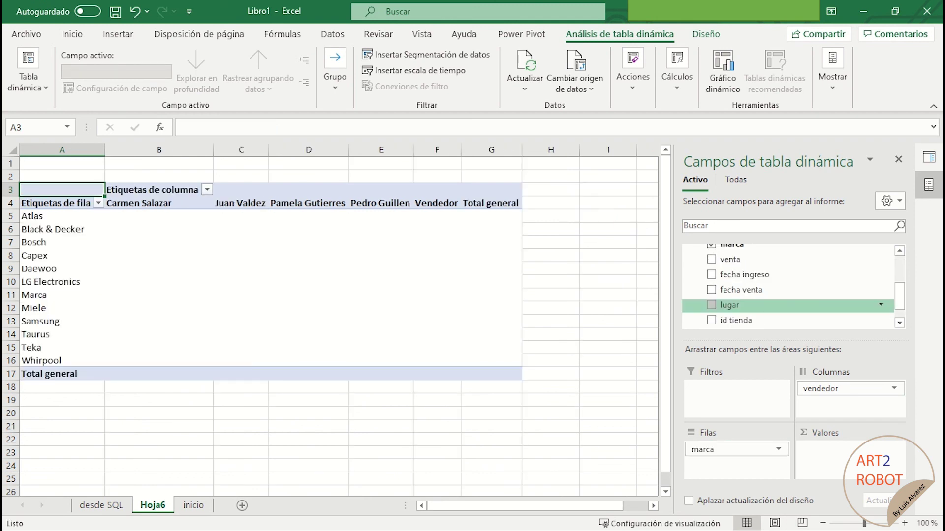
pyautogui.scroll(-1, 787, 305)
pyautogui.scroll(3, 788, 305)
pyautogui.scroll(-1, 788, 305)
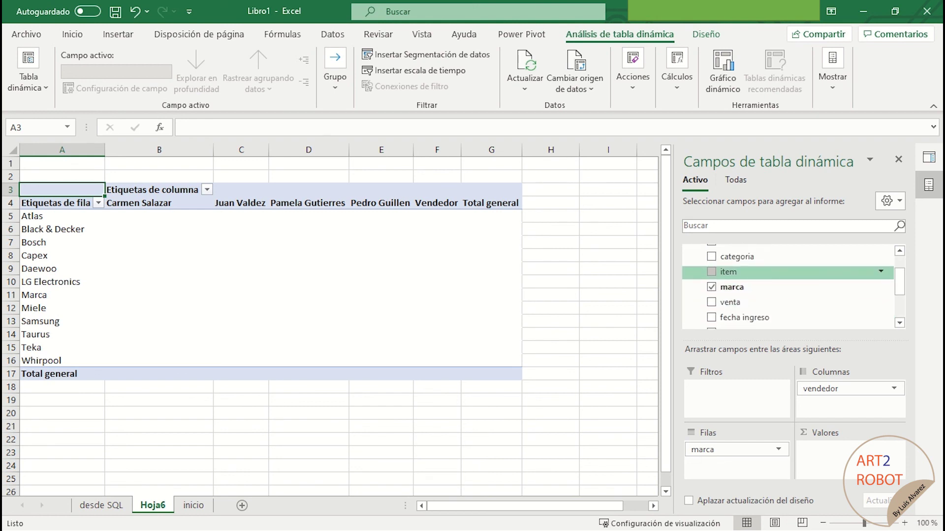
pyautogui.scroll(1, 787, 289)
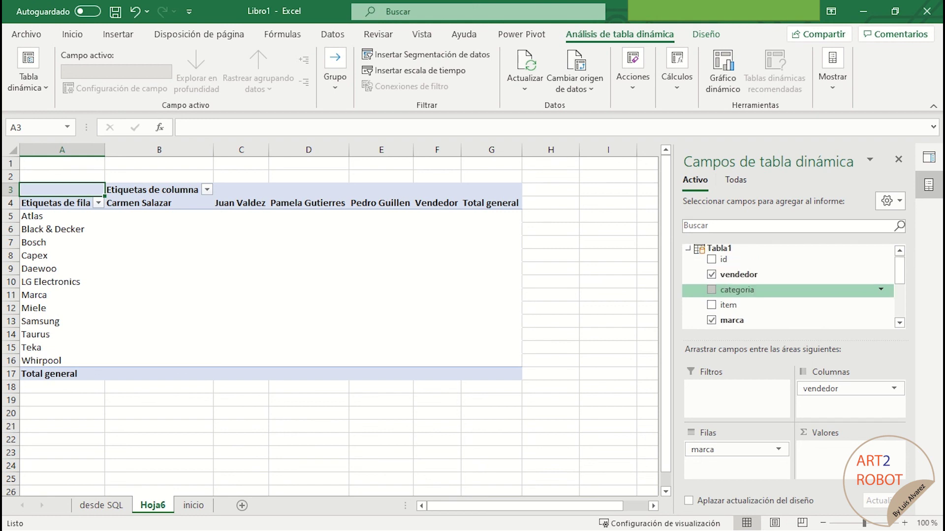
pyautogui.scroll(-1, 788, 288)
pyautogui.scroll(-1, 787, 288)
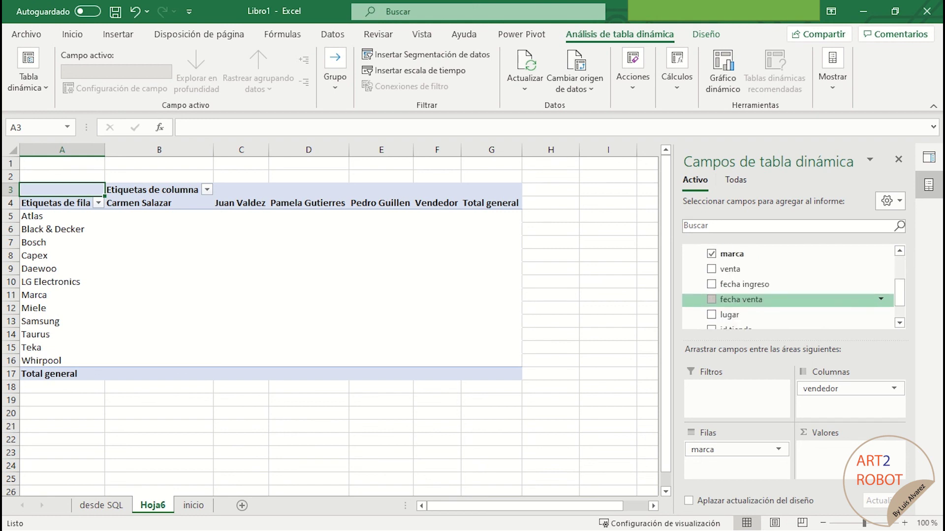
pyautogui.click(711, 269)
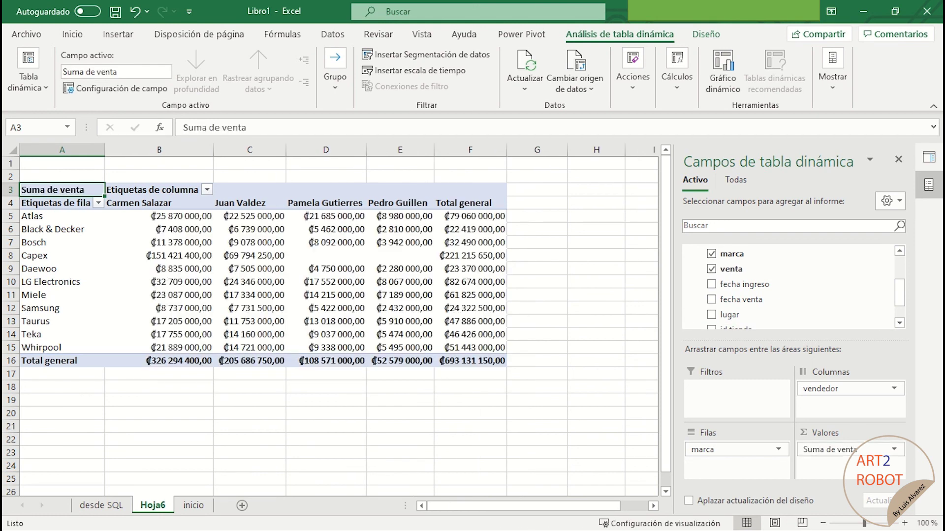
# Step: Examine the marca filter options and the seller headings across the pivot table through the Total general column
pyautogui.click(99, 203)
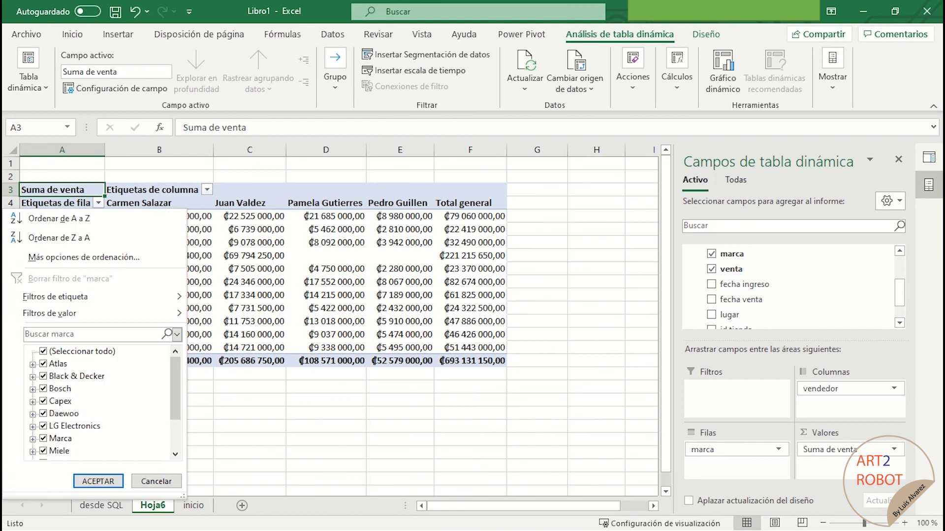
pyautogui.press('Escape')
pyautogui.click(139, 202)
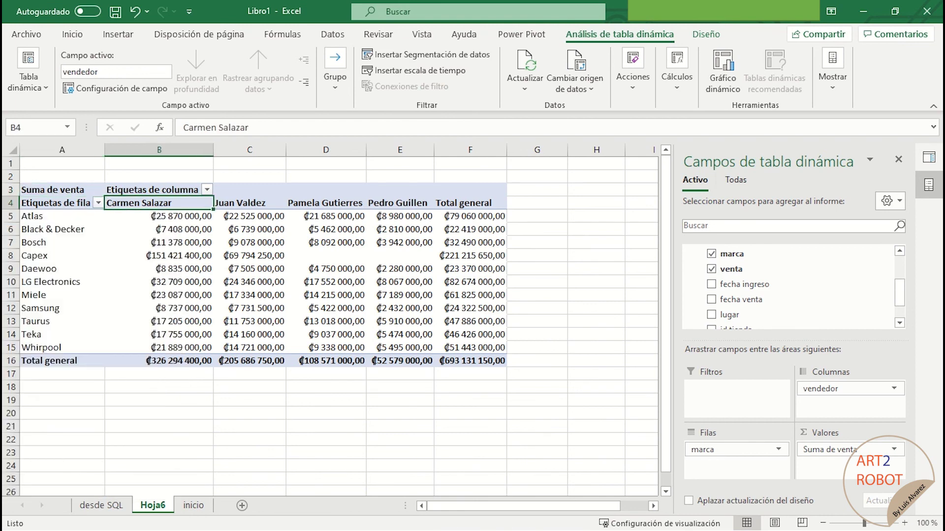
pyautogui.click(250, 197)
pyautogui.press('Right')
pyautogui.press('Right')
pyautogui.press('Right')
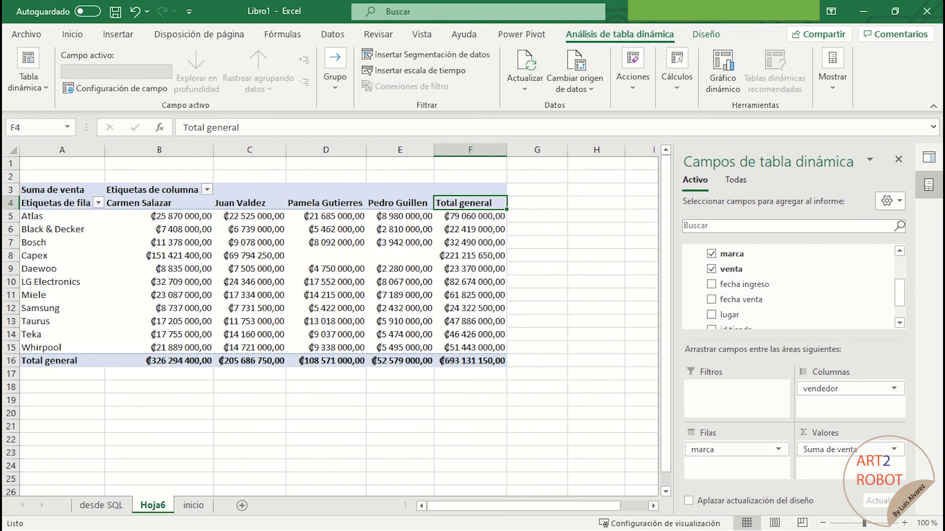
# Step: Filter the pivot table's row labels so that only the Bosch brand is shown
pyautogui.click(98, 203)
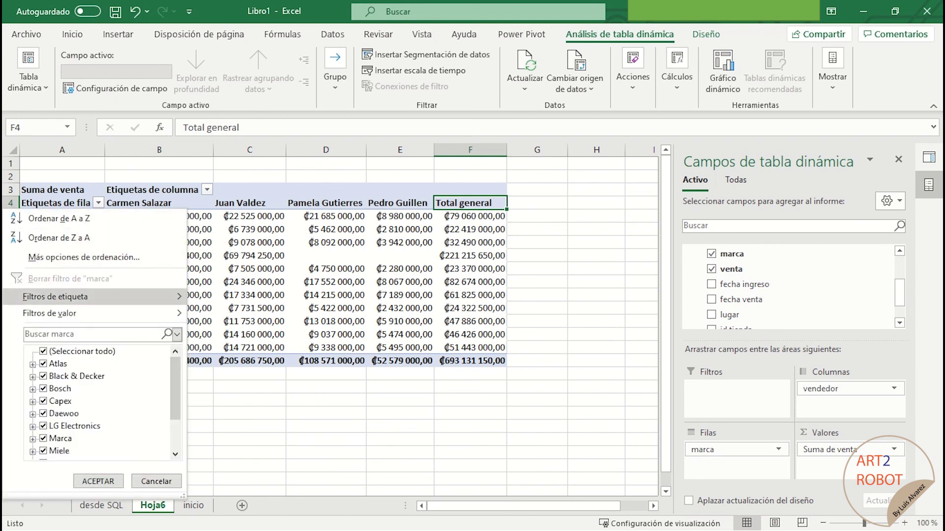
pyautogui.click(60, 388)
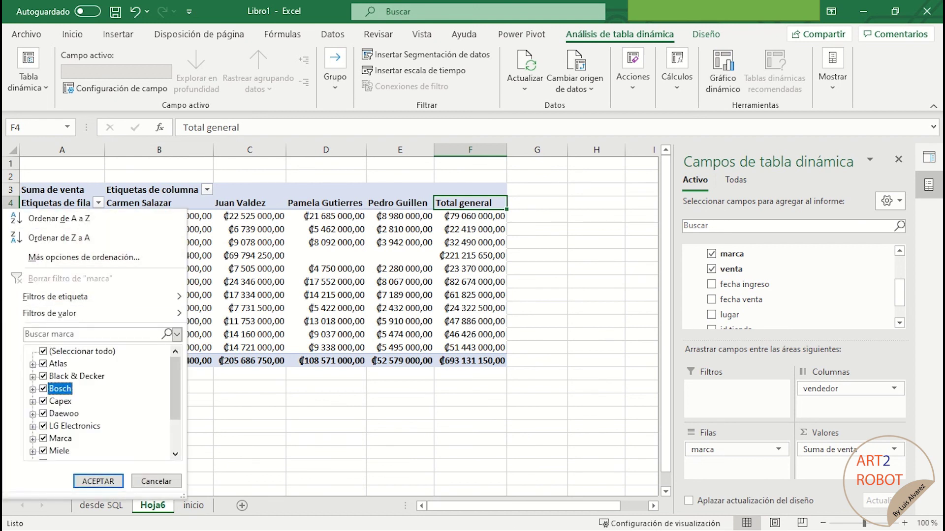
pyautogui.click(74, 352)
pyautogui.click(43, 351)
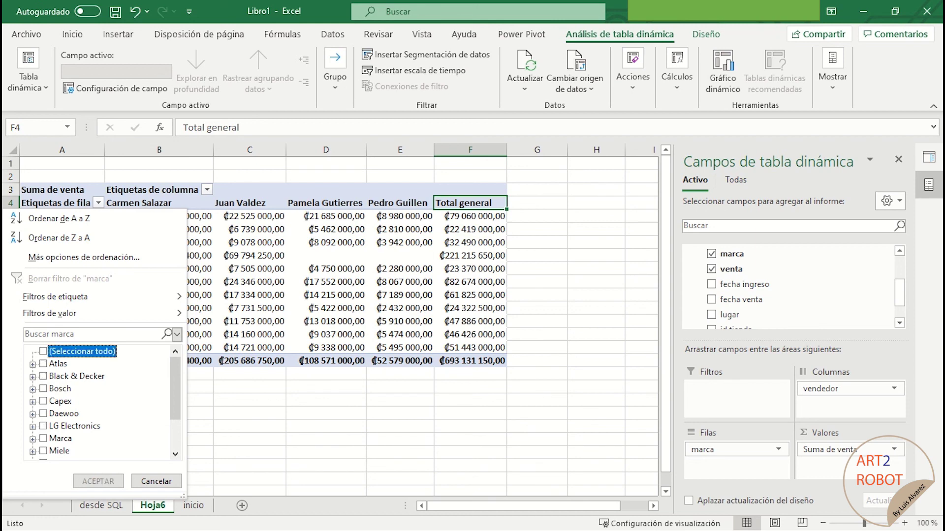
pyautogui.click(61, 388)
pyautogui.click(43, 389)
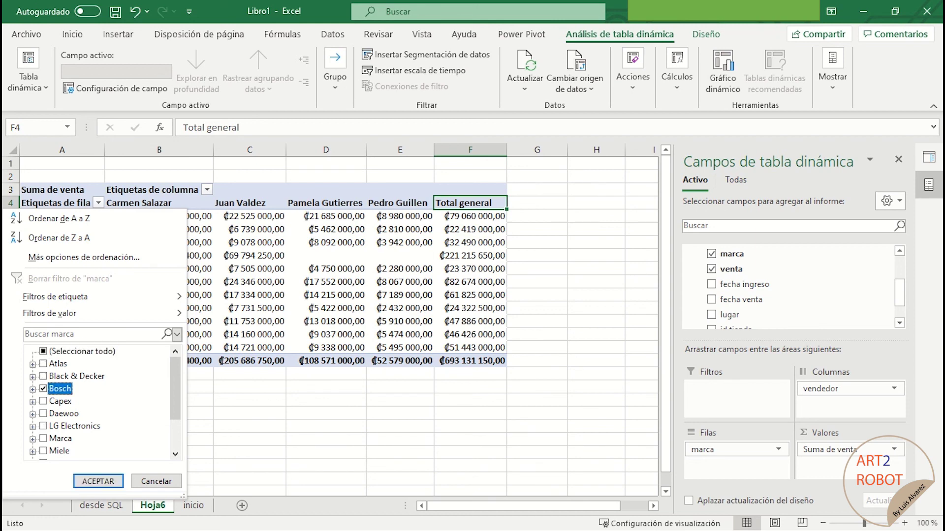
pyautogui.click(98, 482)
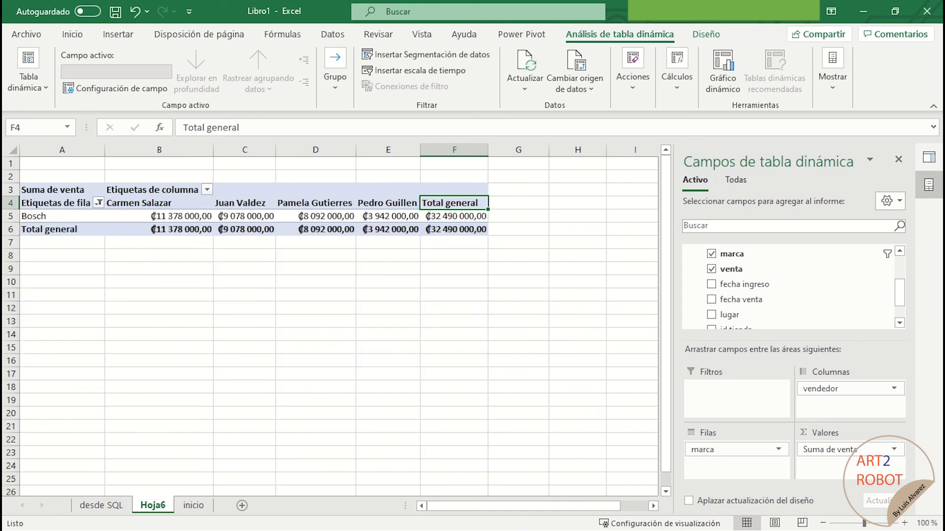
# Step: Leave the filtered pivot table and go to the "desde SQL" worksheet to view its pivot table
pyautogui.click(518, 334)
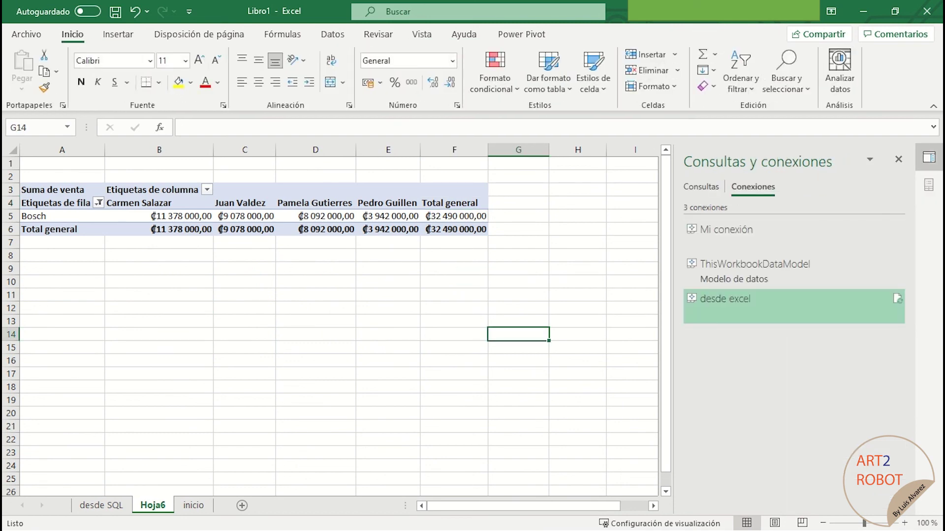
pyautogui.click(101, 505)
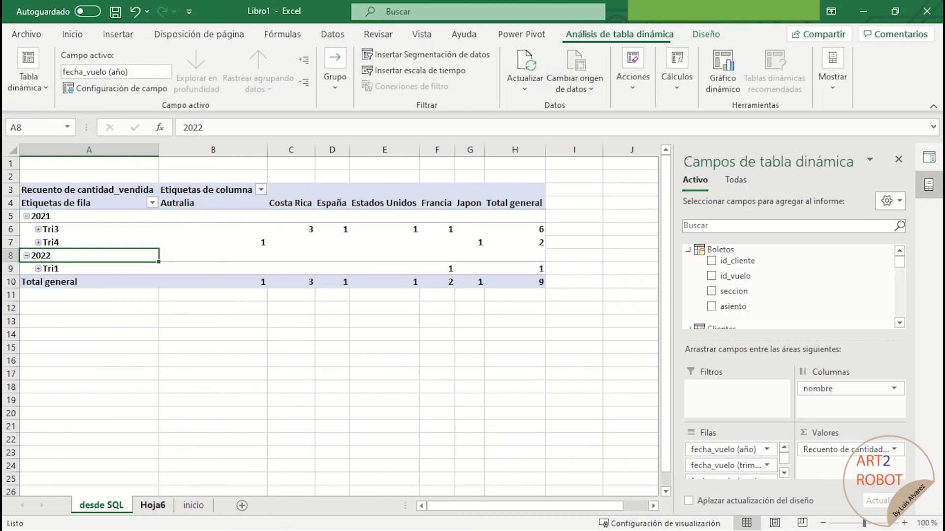